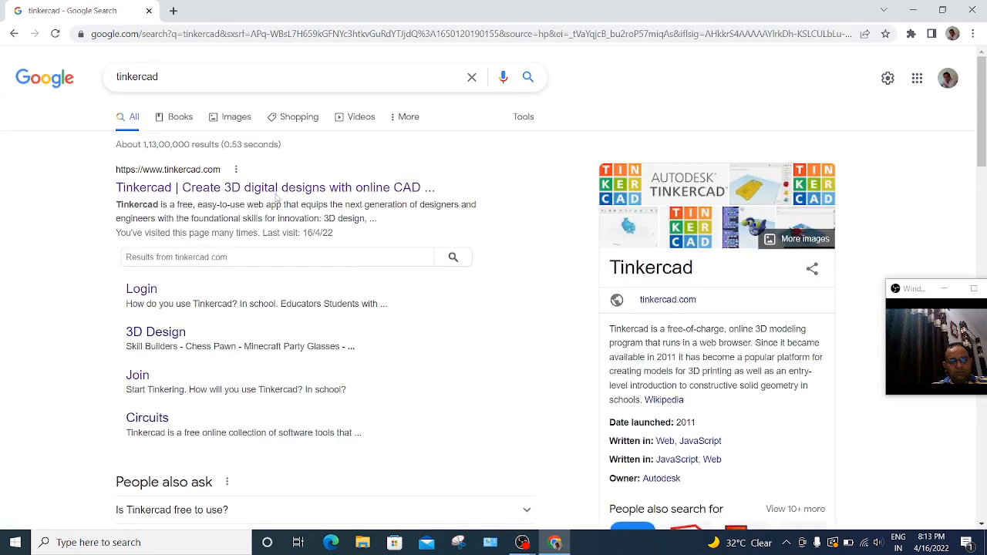
# Step: Open the Tinkercad site from the search results and create a new circuit from the Circuits dashboard
pyautogui.click(282, 189)
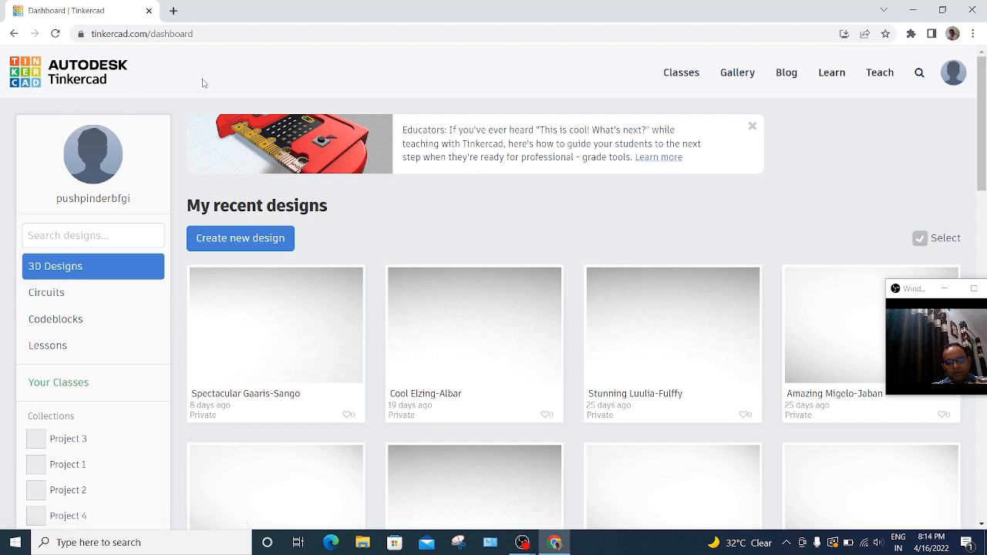
pyautogui.click(68, 299)
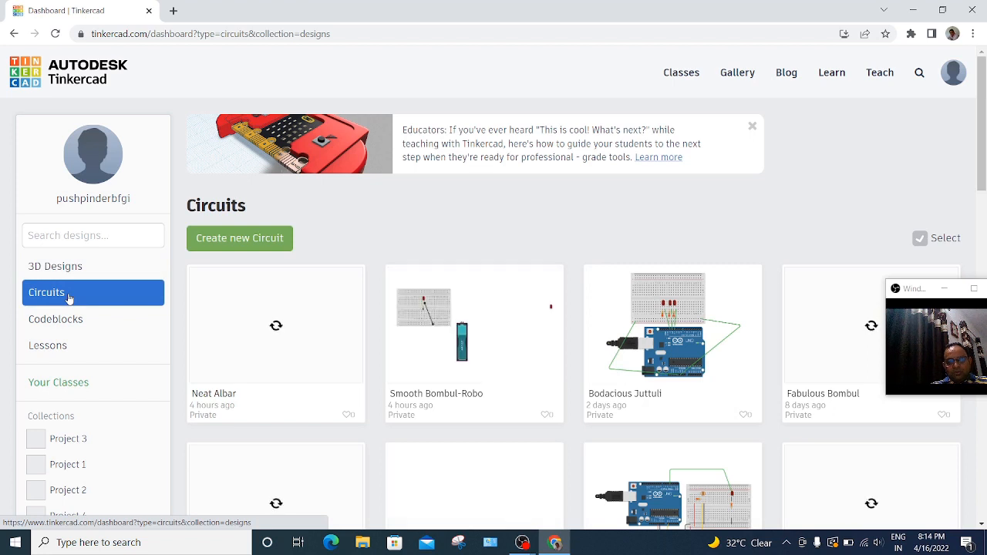
pyautogui.click(249, 242)
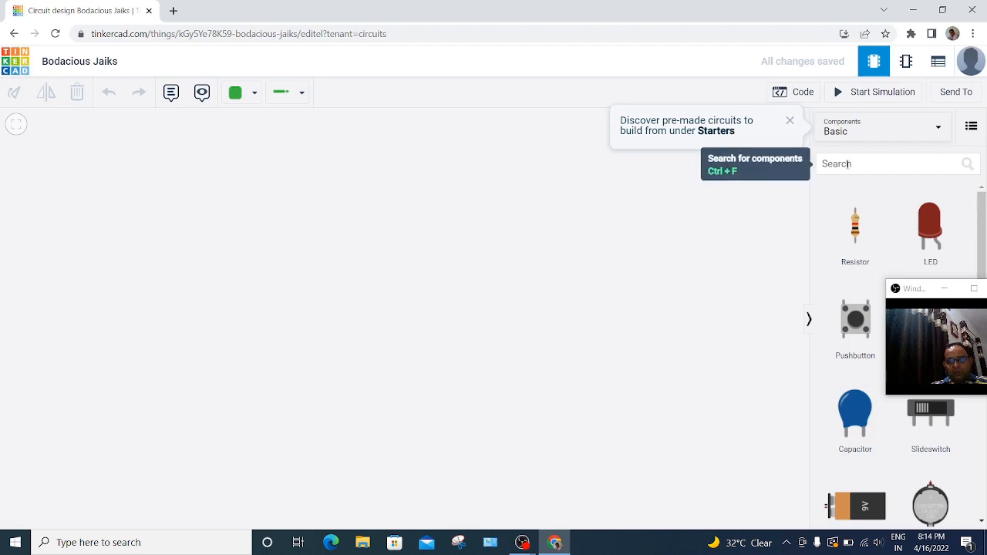
# Step: Find the small breadboard in the component library and place it on the empty workspace
pyautogui.click(839, 163)
pyautogui.write('bre')
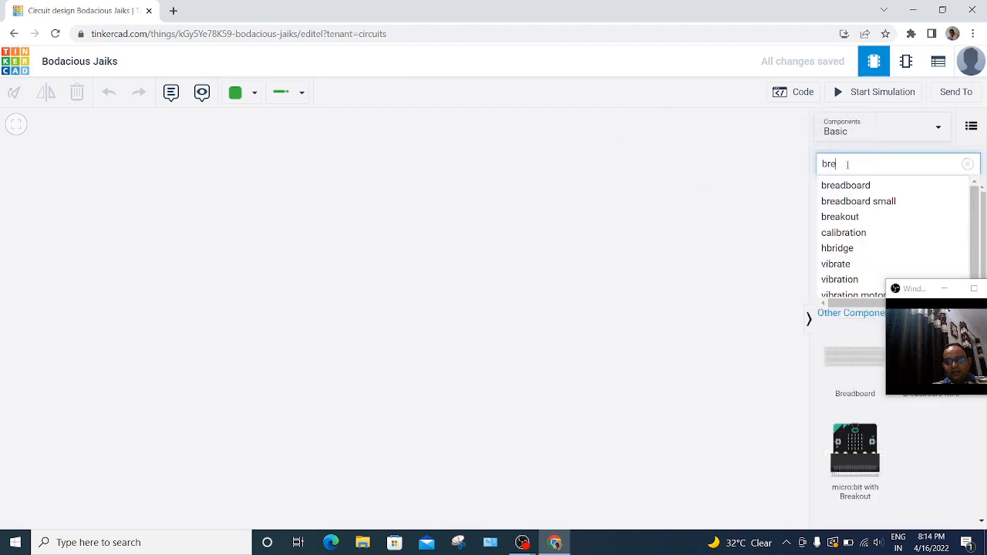
pyautogui.write('a')
pyautogui.click(843, 189)
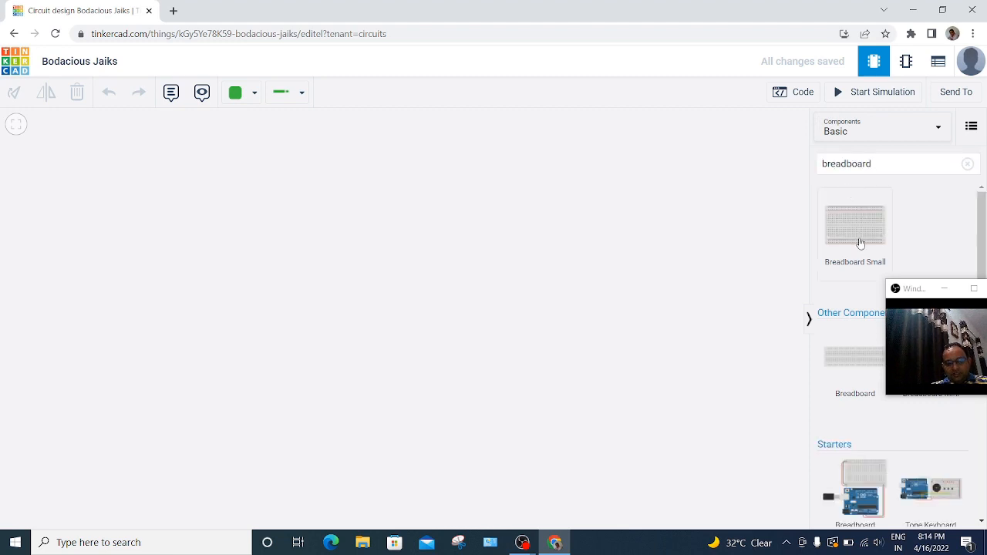
pyautogui.moveTo(861, 243); pyautogui.dragTo(243, 324)
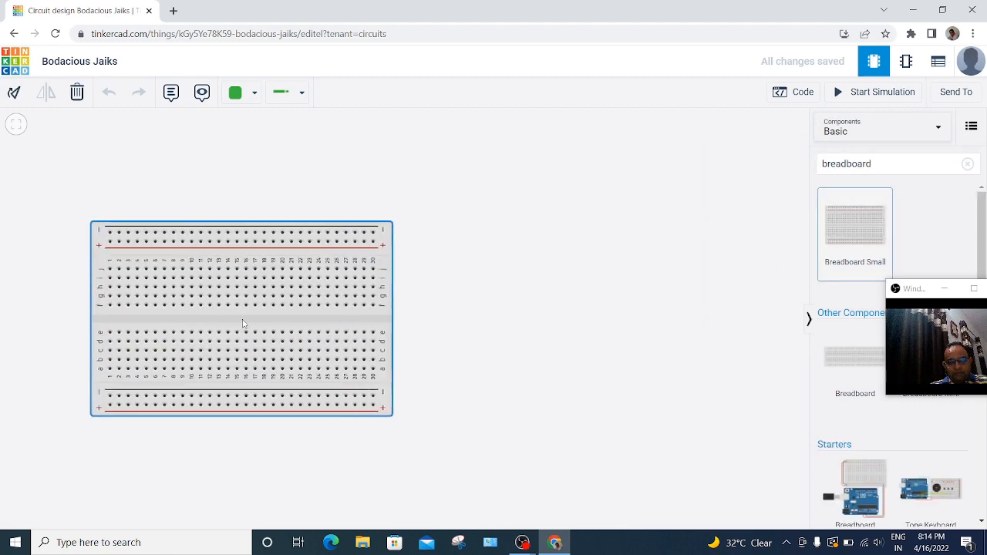
pyautogui.click(569, 335)
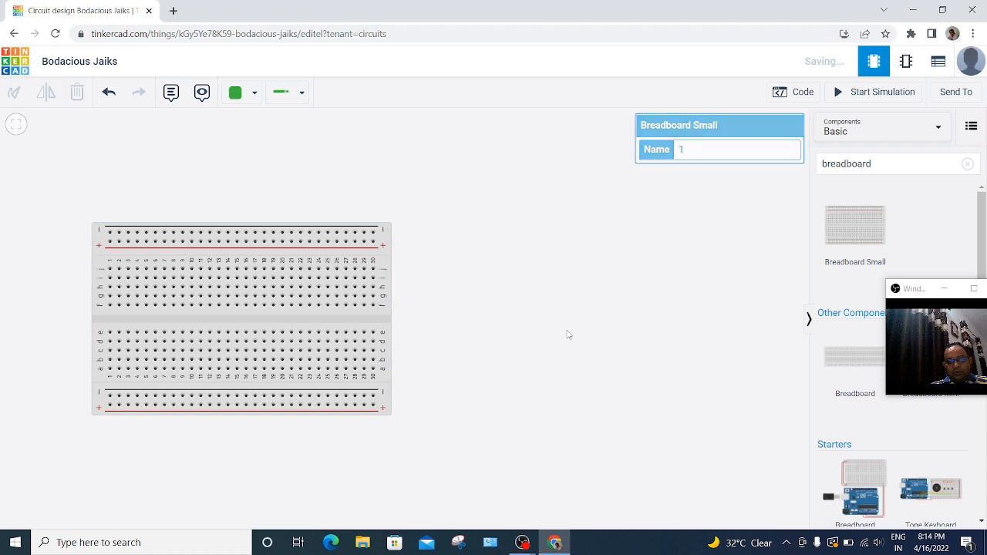
# Step: Place an LED with its legs in breadboard columns 12 and 13, and a resistor below it across the centre gap in column 12
pyautogui.click(880, 163)
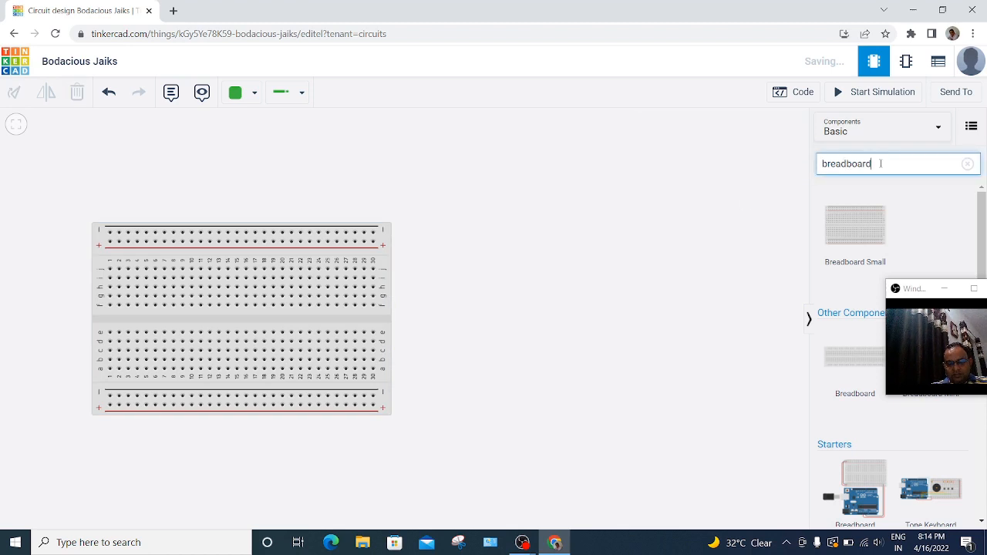
pyautogui.press('BackSpace')
pyautogui.press('BackSpace')
pyautogui.press('BackSpace')
pyautogui.press('BackSpace')
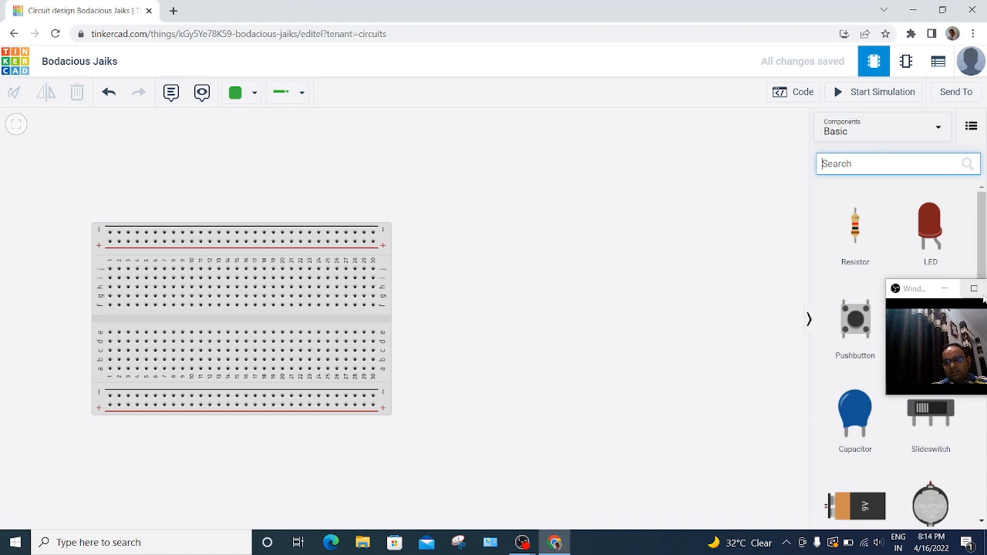
pyautogui.moveTo(931, 237); pyautogui.dragTo(216, 303)
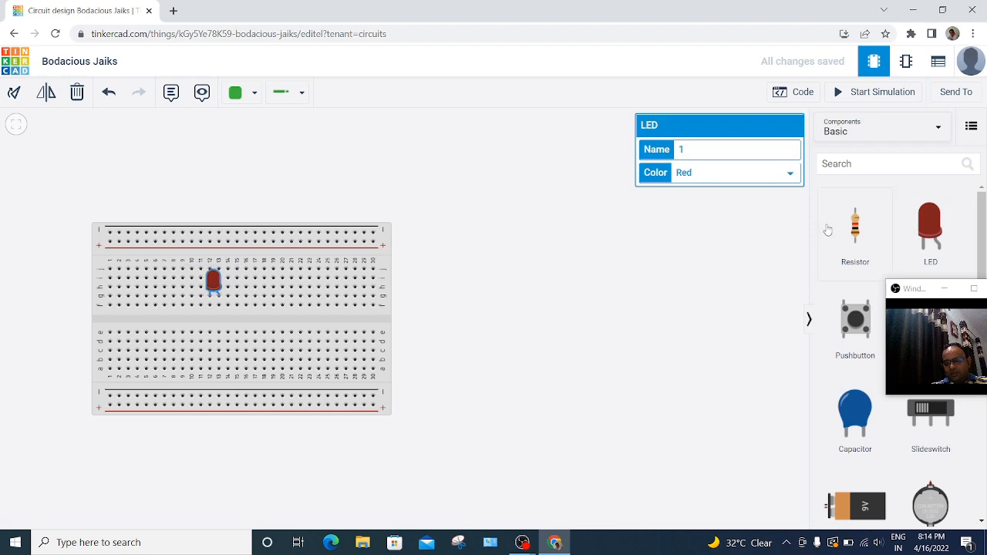
pyautogui.moveTo(857, 234); pyautogui.dragTo(209, 327)
pyautogui.click(508, 331)
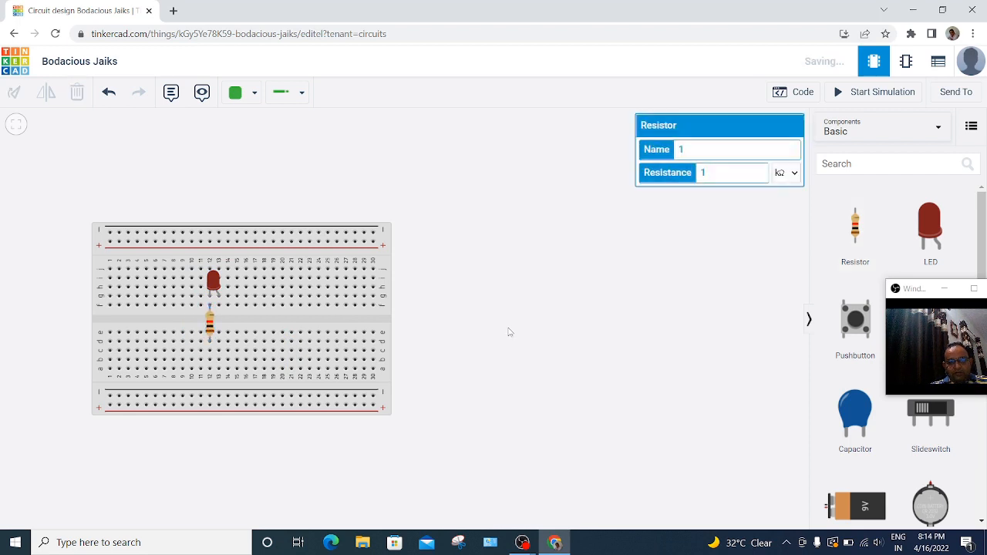
# Step: Set the resistor's resistance to 440 Ω
pyautogui.click(210, 332)
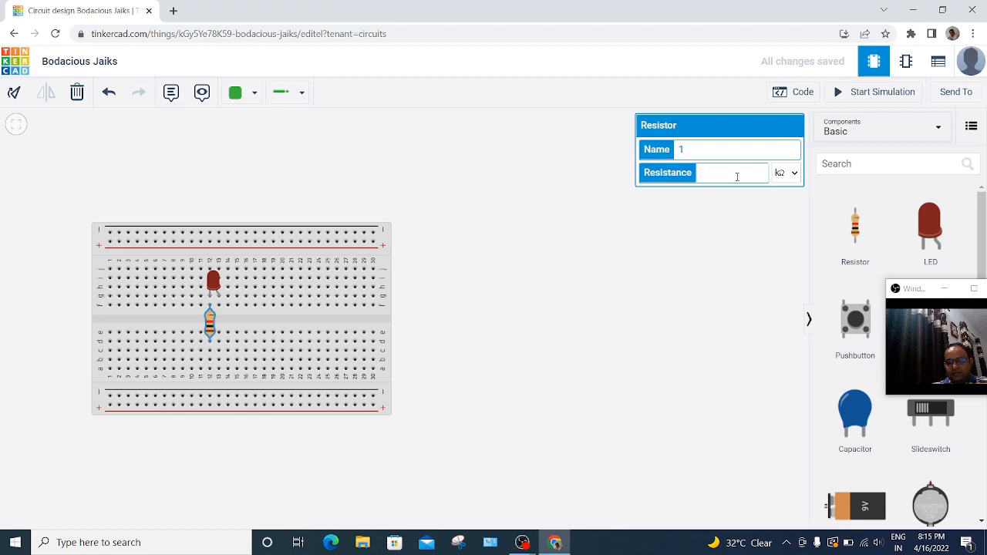
pyautogui.write('440')
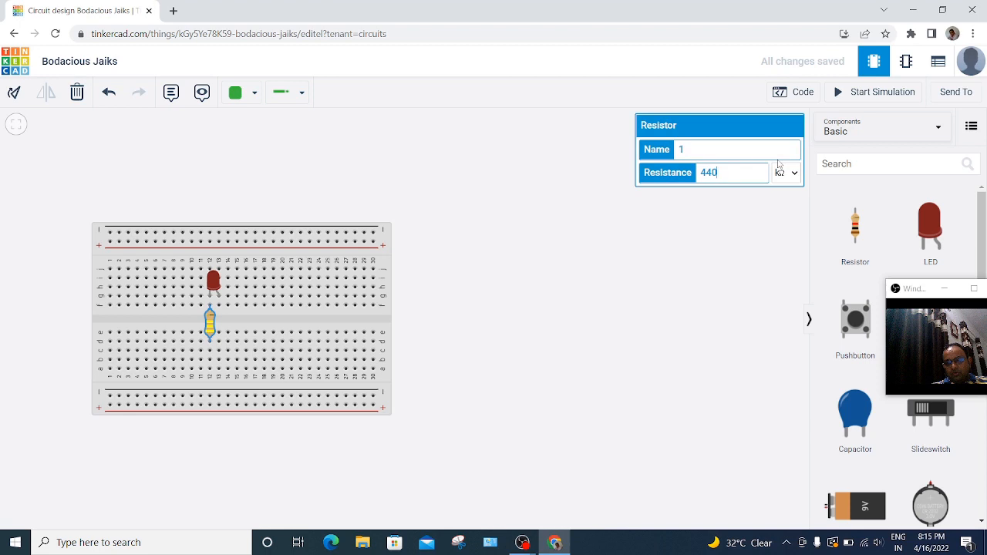
pyautogui.click(783, 171)
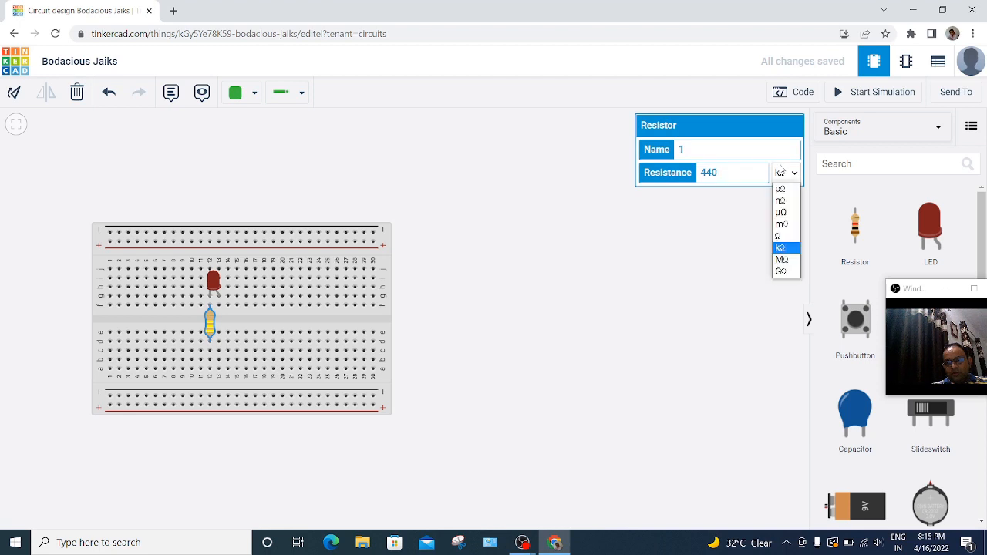
pyautogui.click(783, 238)
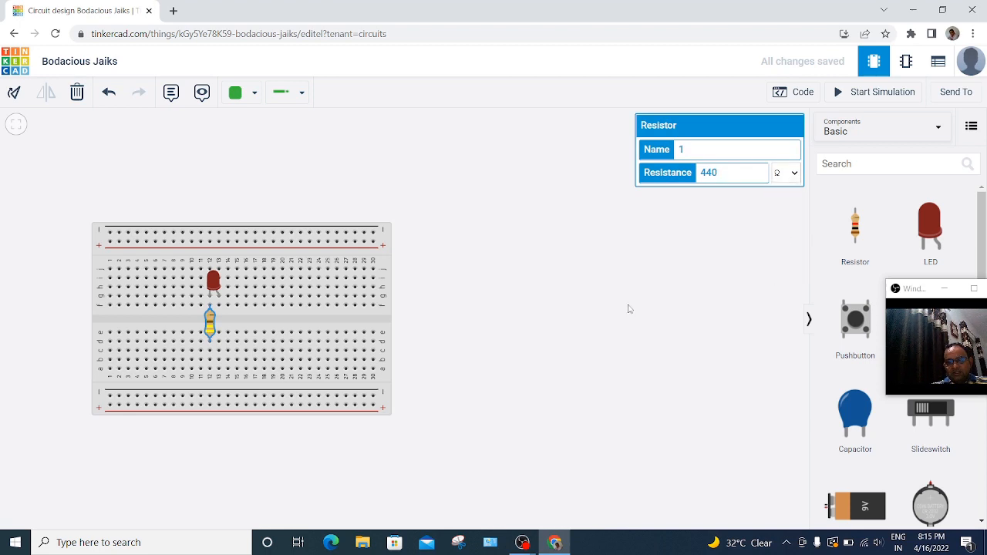
pyautogui.click(626, 309)
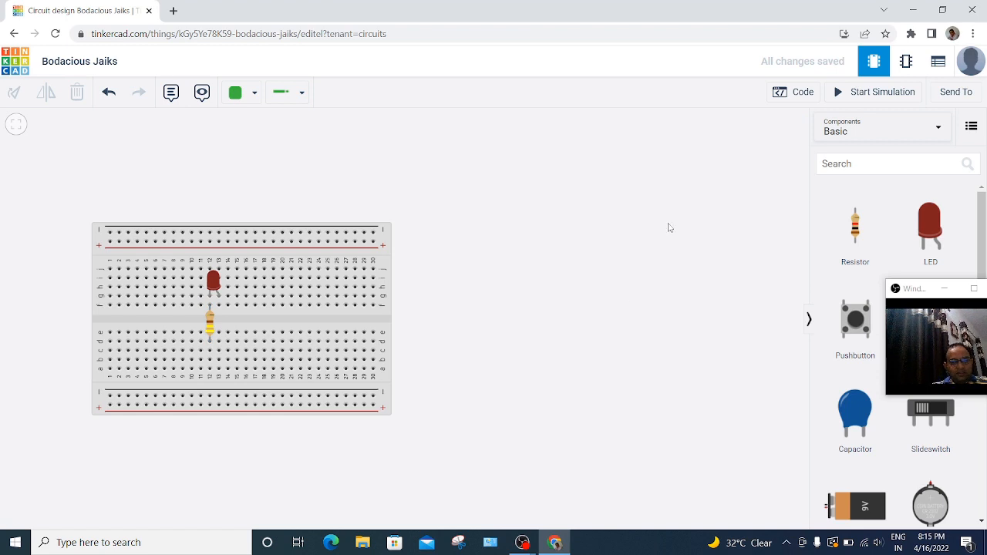
# Step: Find the 9V battery in the component library and place it beside the breadboard
pyautogui.click(836, 162)
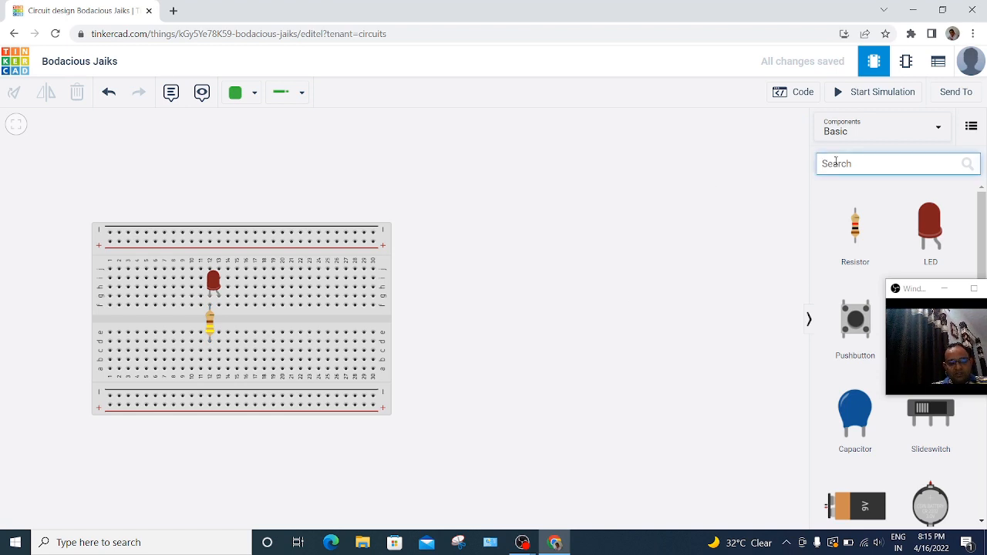
pyautogui.write('batt')
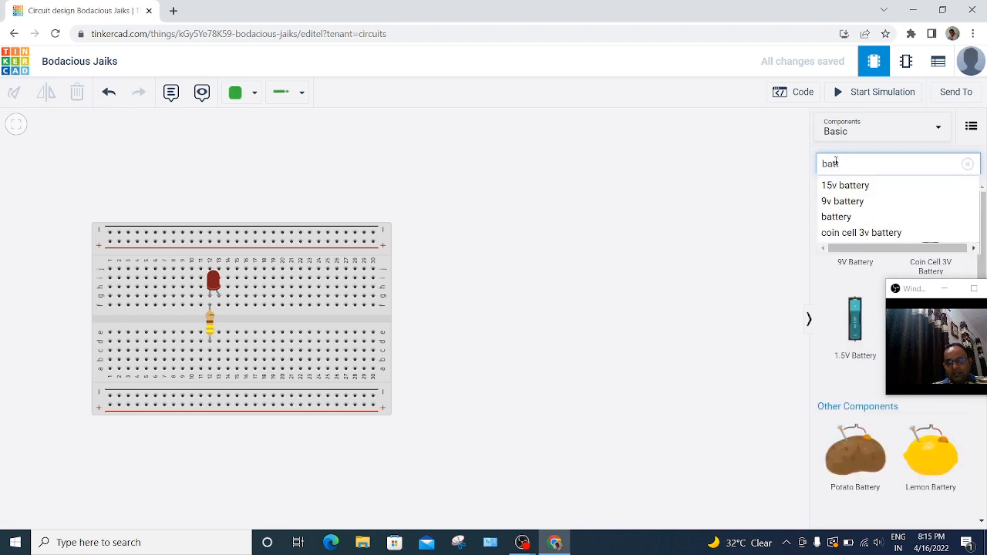
pyautogui.click(863, 201)
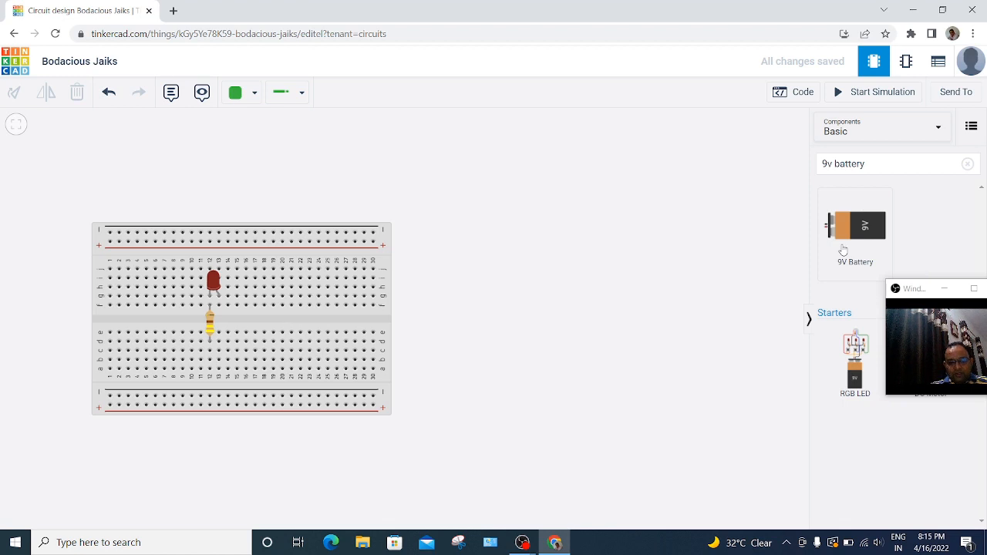
pyautogui.moveTo(842, 251); pyautogui.dragTo(468, 376)
# Step: Wire the battery's negative terminal to the breadboard's lower negative rail at column 30 and colour the wire black
pyautogui.click(468, 373)
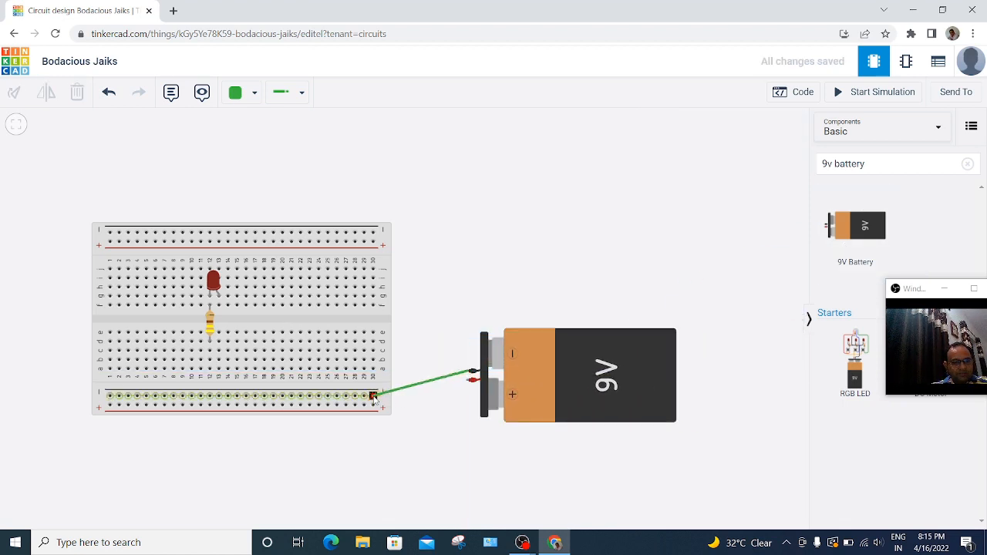
pyautogui.click(374, 397)
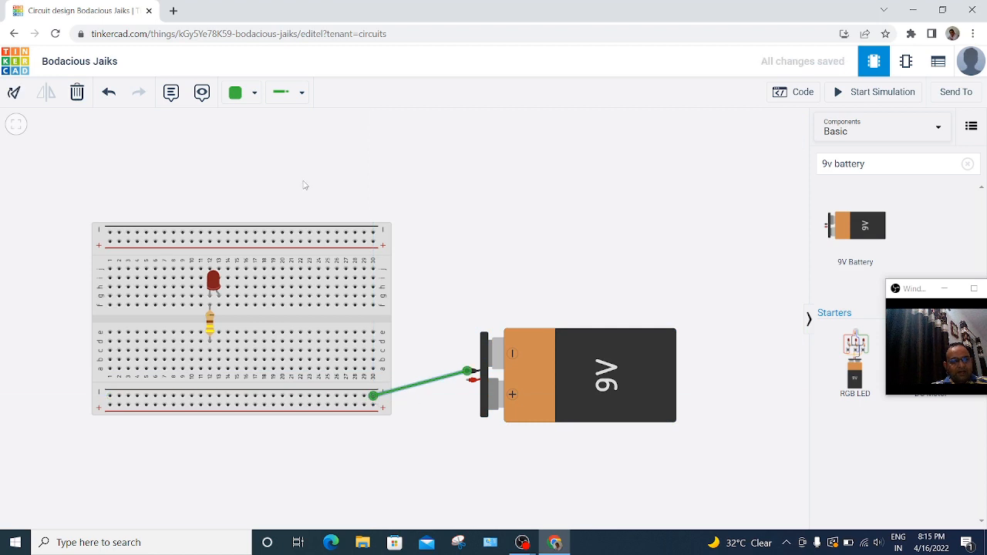
pyautogui.click(240, 92)
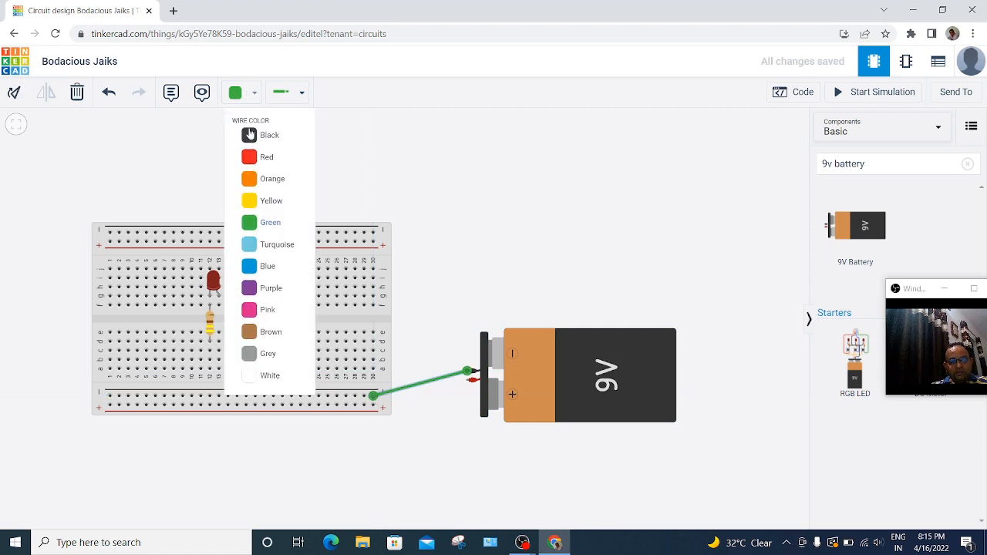
pyautogui.click(250, 137)
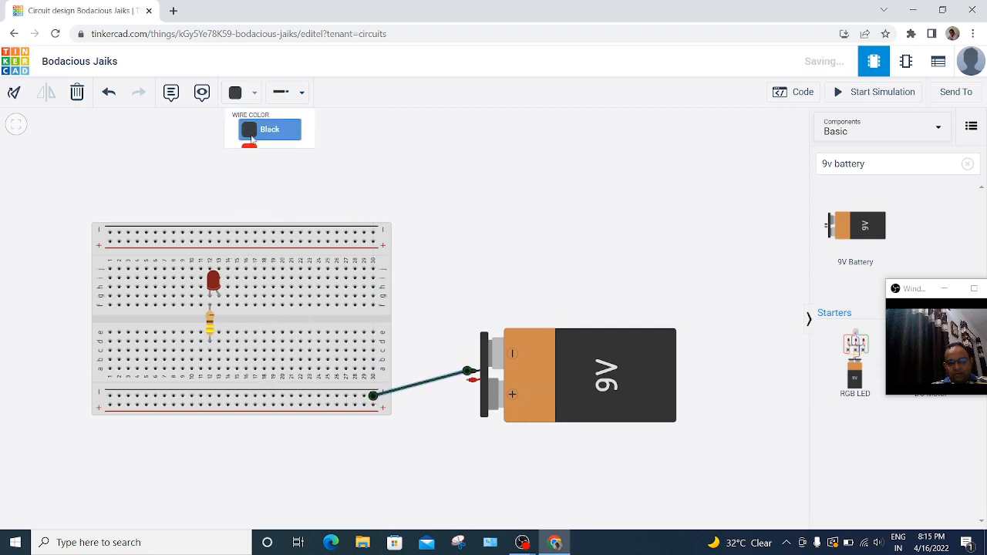
# Step: Wire the battery's positive terminal to the breadboard's lower positive rail at column 30 and colour the wire red
pyautogui.click(468, 383)
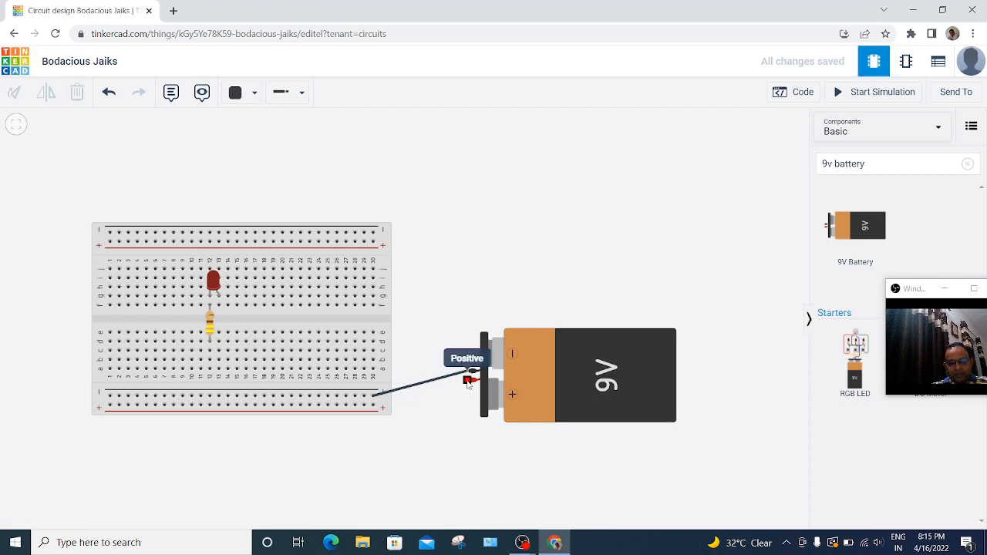
pyautogui.click(372, 406)
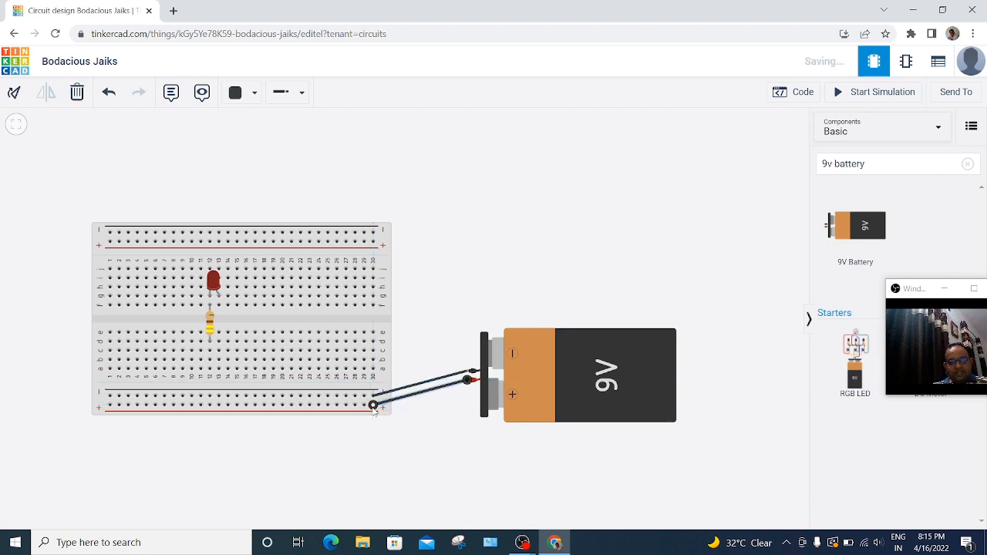
pyautogui.click(239, 92)
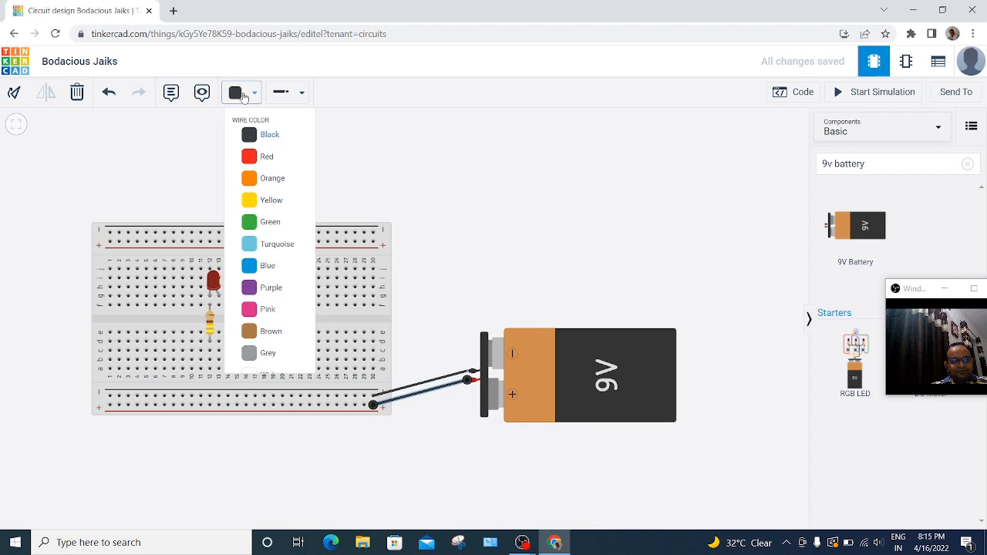
pyautogui.click(250, 160)
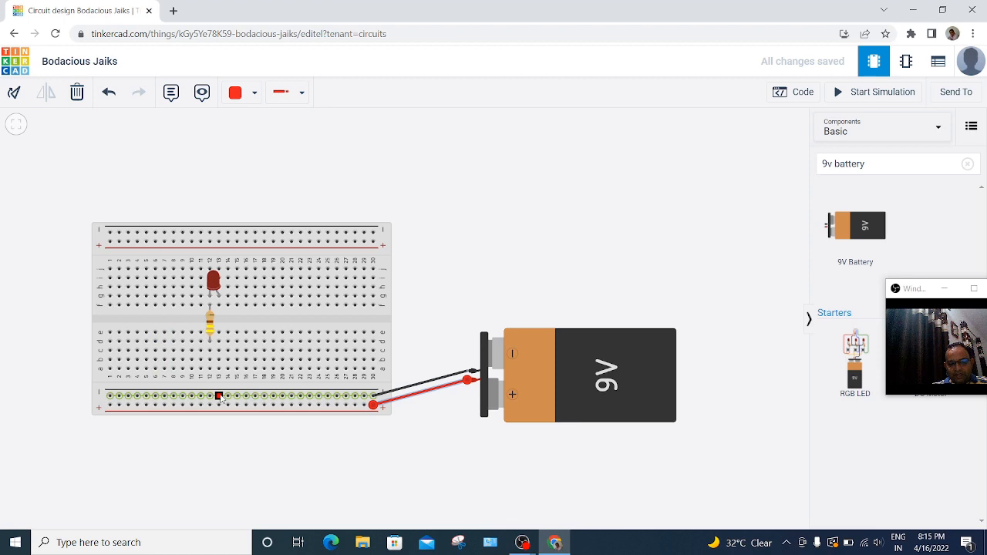
# Step: Connect the LED's column 13 leg to the lower positive rail in red, and the resistor's lower end to the negative rail in black
pyautogui.click(220, 305)
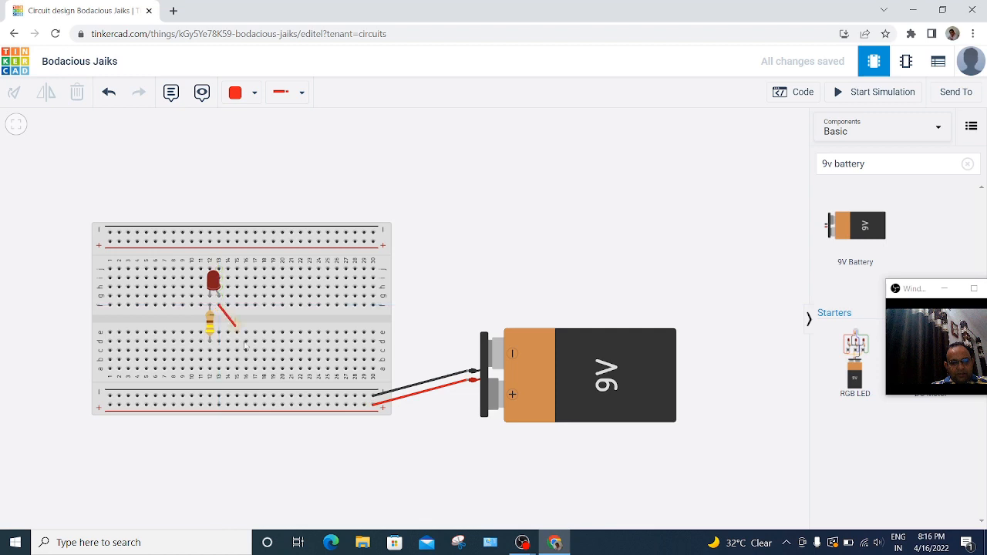
pyautogui.click(282, 403)
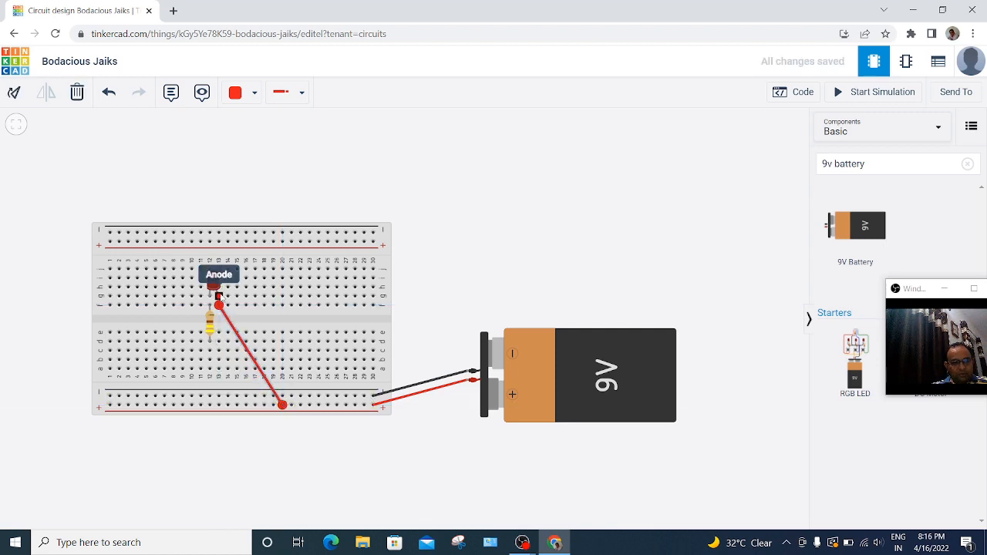
pyautogui.click(210, 351)
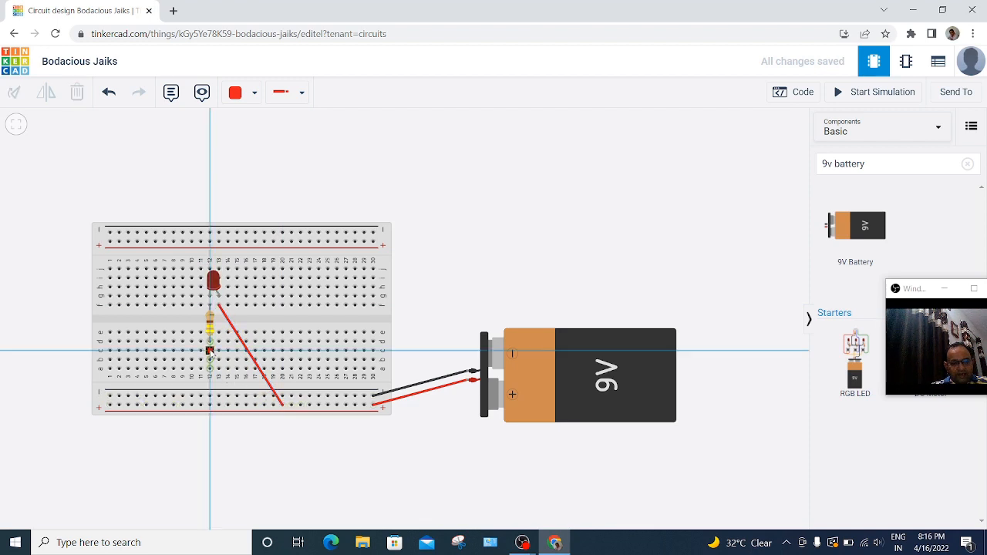
pyautogui.click(219, 396)
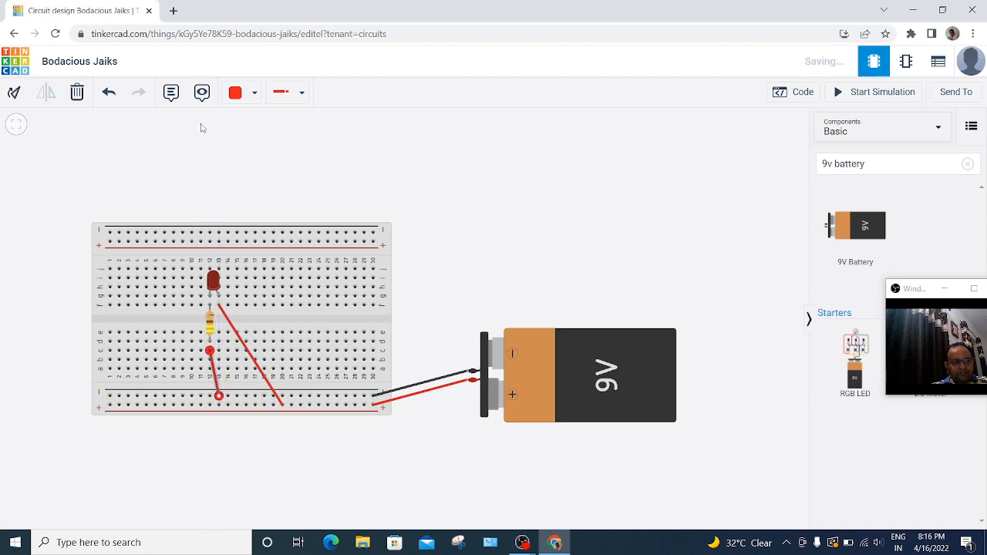
pyautogui.click(237, 98)
pyautogui.click(249, 134)
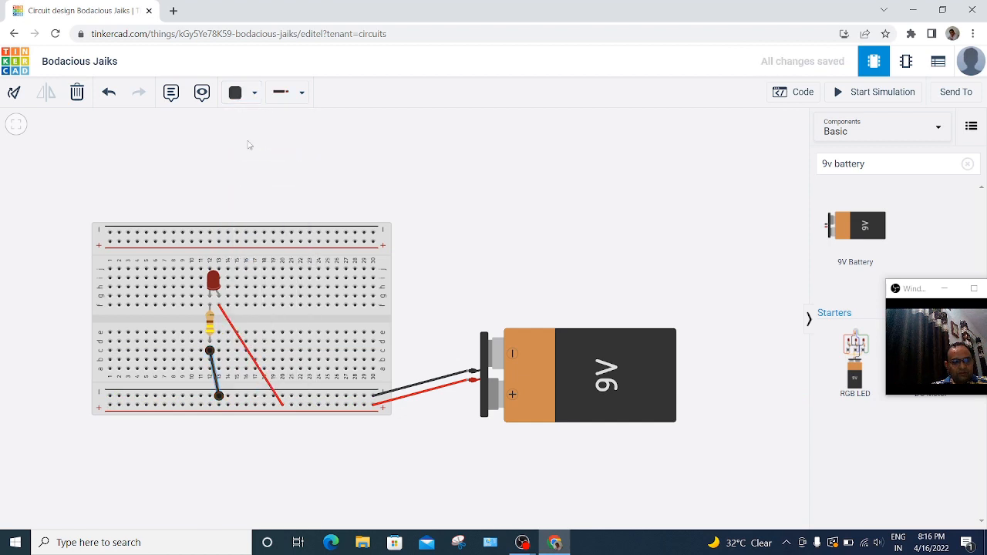
pyautogui.click(475, 281)
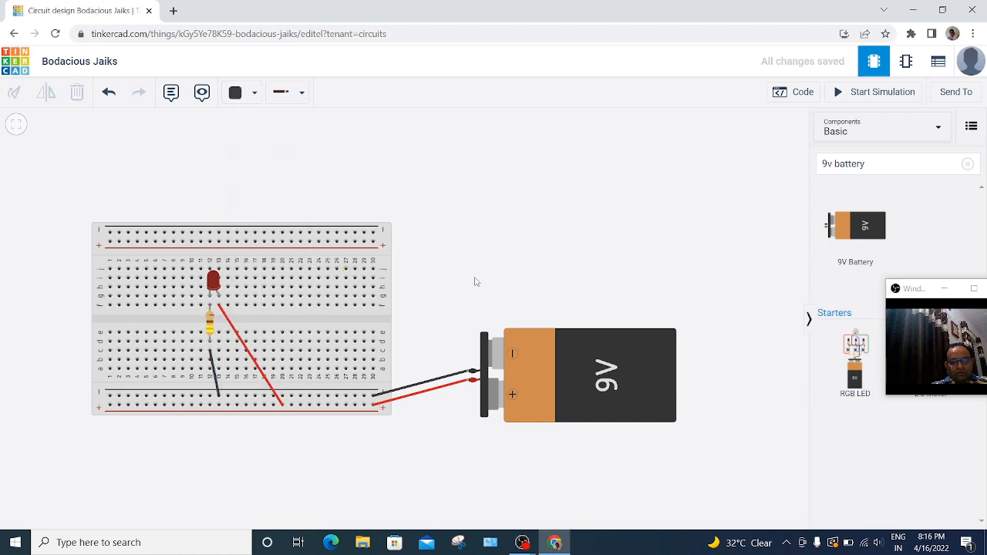
# Step: Run the circuit simulation to check the LED, and stop it
pyautogui.click(861, 101)
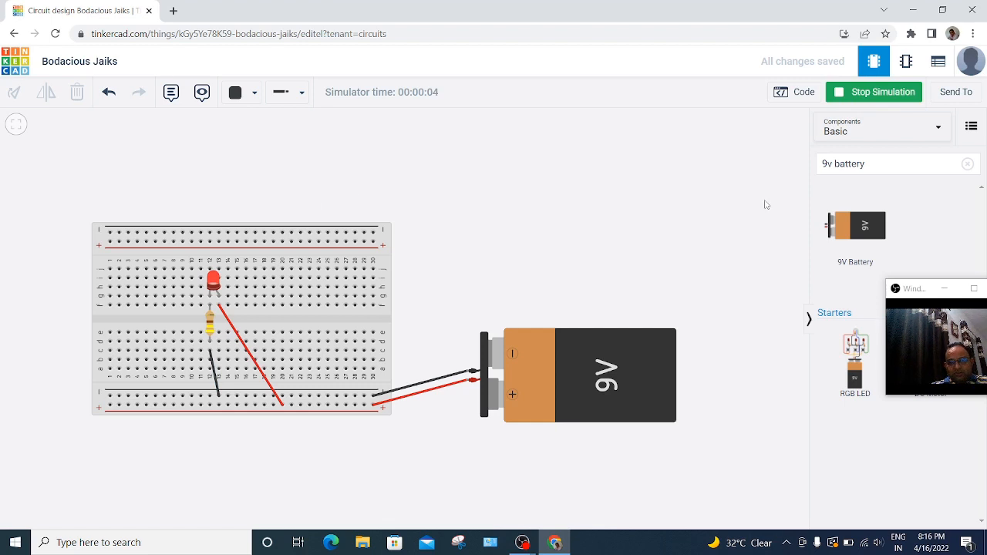
pyautogui.click(865, 94)
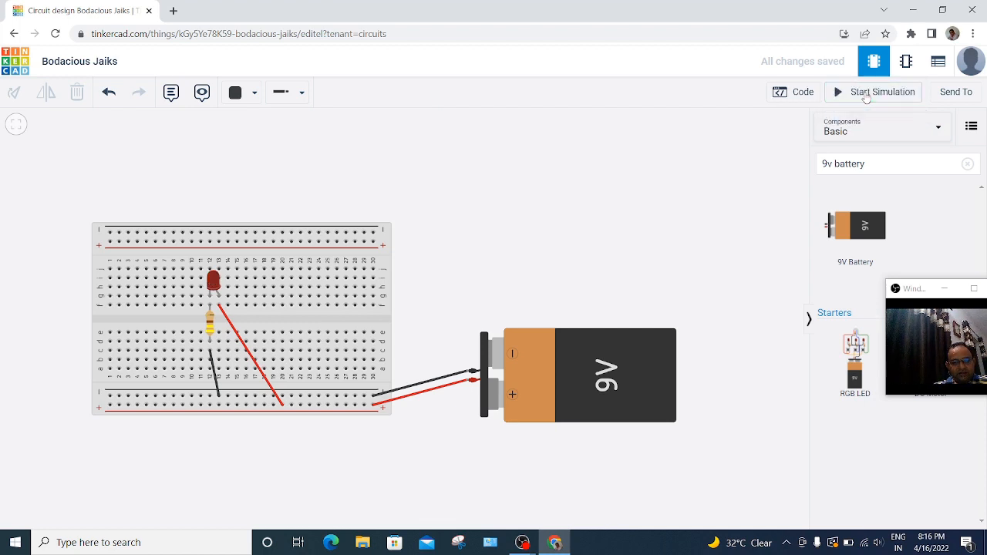
# Step: Simulate the LED circuit once more and stop the simulation
pyautogui.click(865, 94)
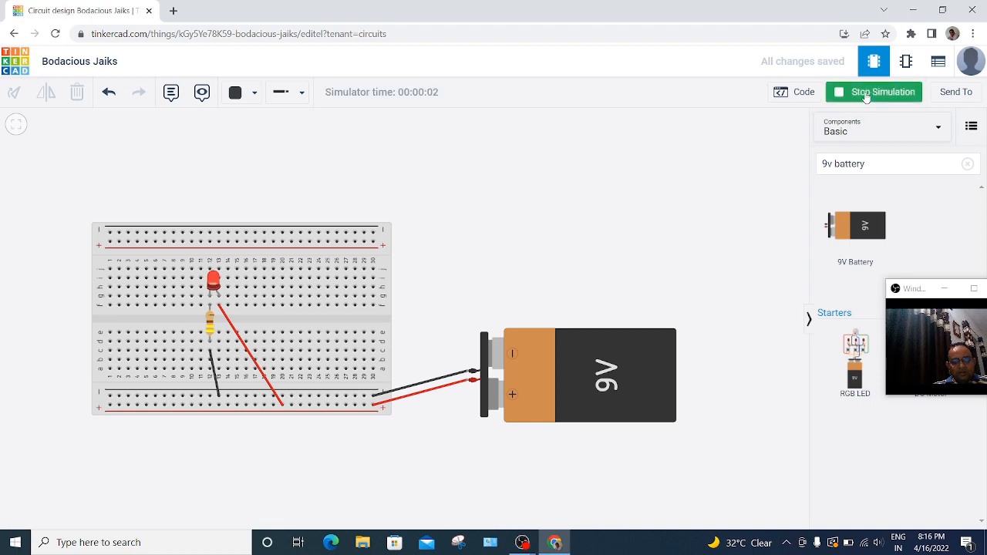
pyautogui.click(866, 94)
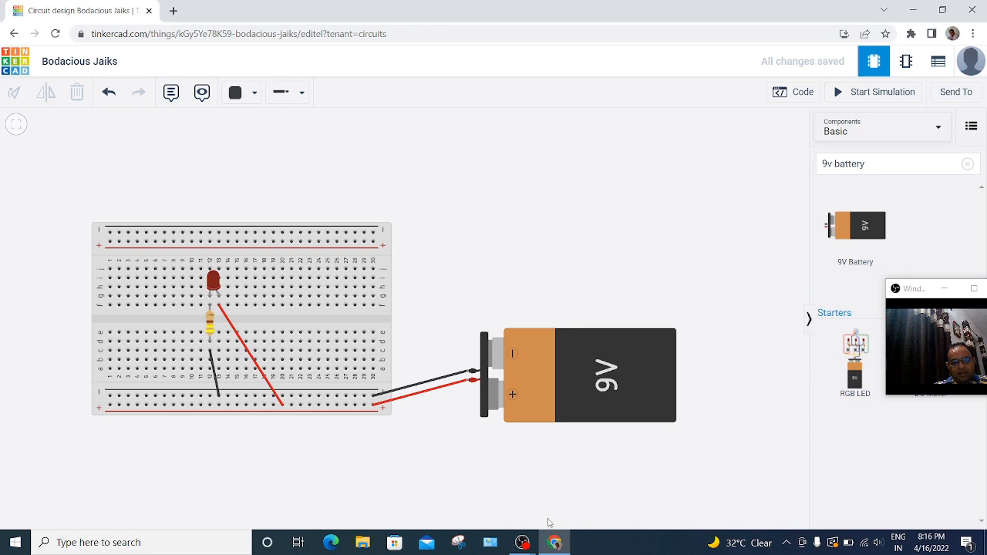
pyautogui.moveTo(524, 544)
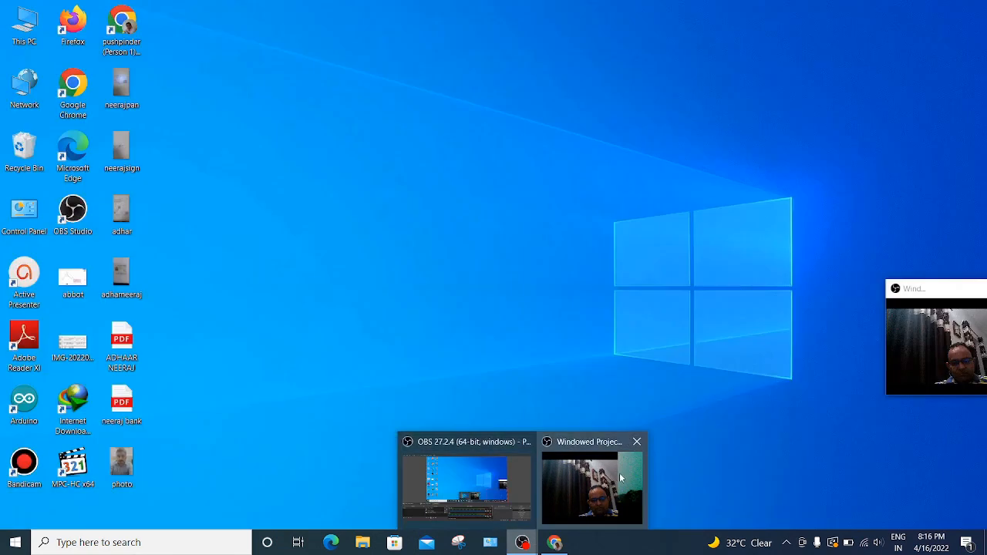
pyautogui.click(462, 485)
pyautogui.click(560, 544)
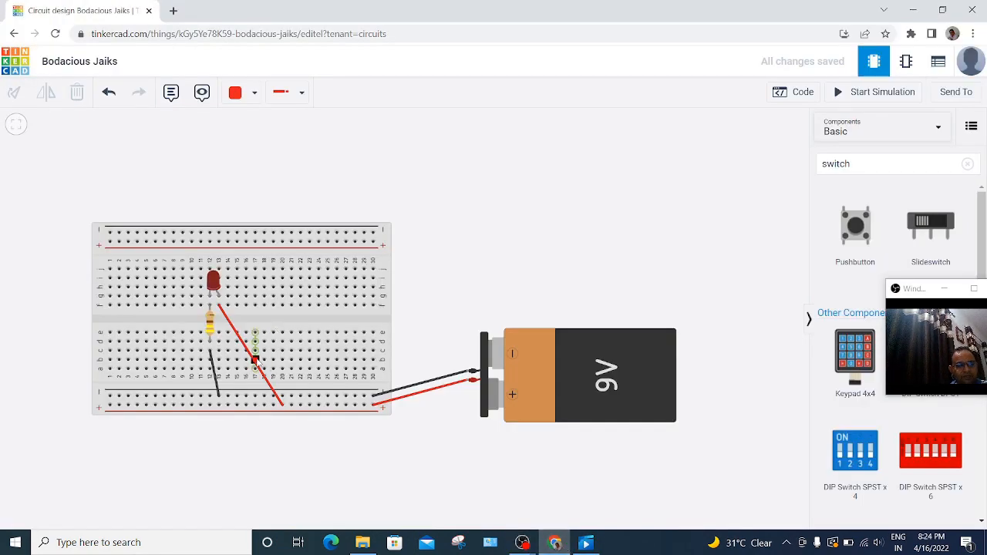
# Step: Delete the red wire from the LED to the positive rail, and place a pushbutton across the breadboard's centre gap at columns 18 and 20
pyautogui.click(257, 359)
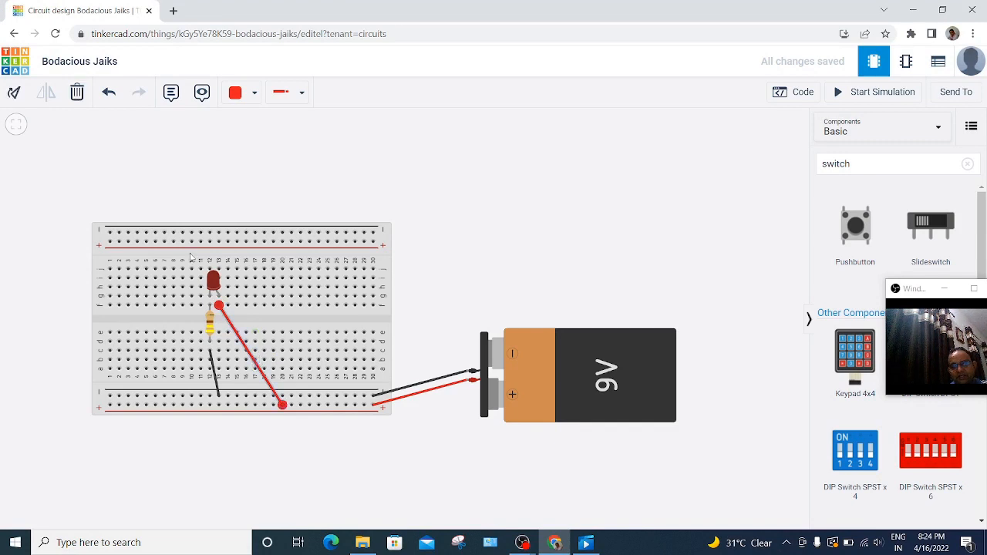
pyautogui.click(77, 94)
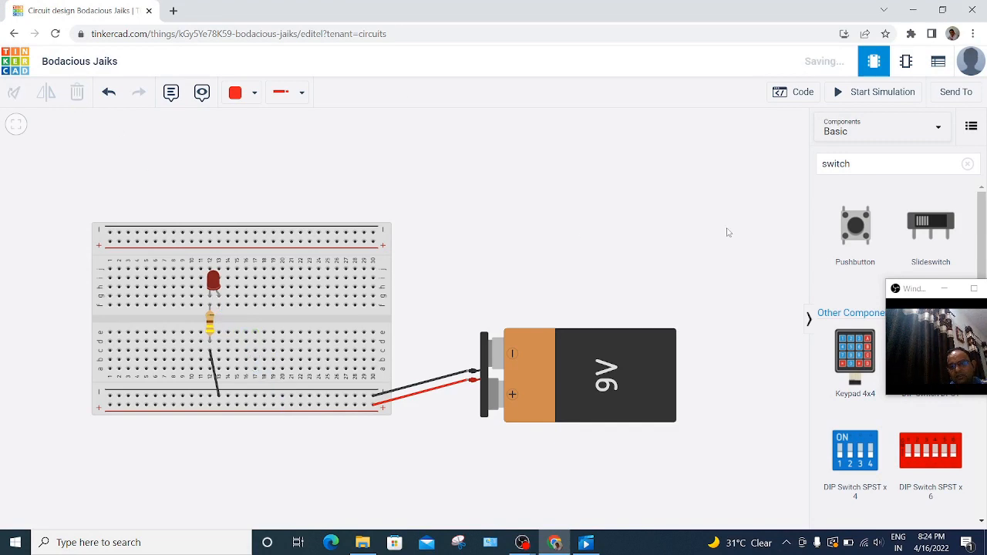
pyautogui.moveTo(848, 242); pyautogui.dragTo(356, 301)
pyautogui.moveTo(316, 326); pyautogui.dragTo(274, 322)
# Step: Wire the pushbutton's column 20 to the lower positive rail at column 25, and its column 18 to the LED's column 13 leg, in red
pyautogui.click(284, 341)
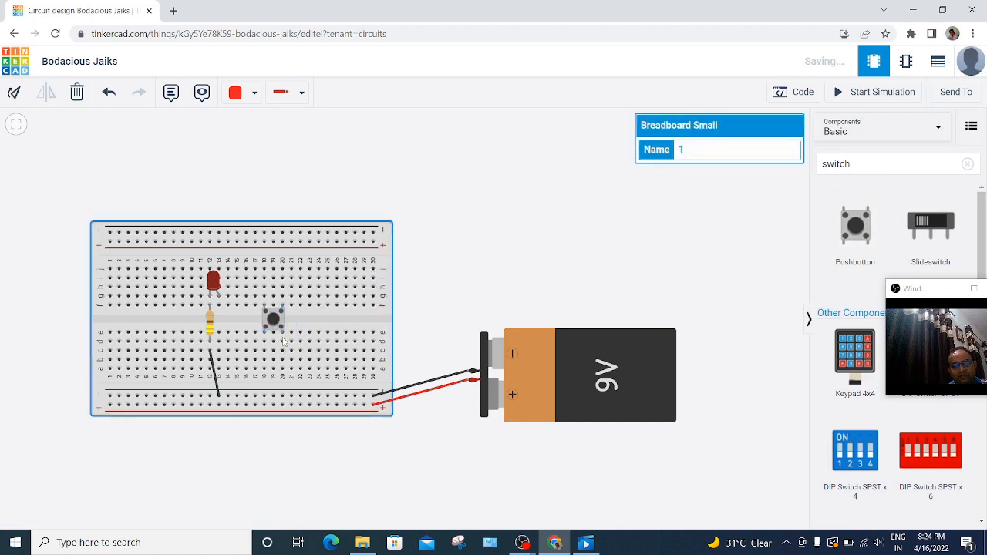
pyautogui.click(283, 342)
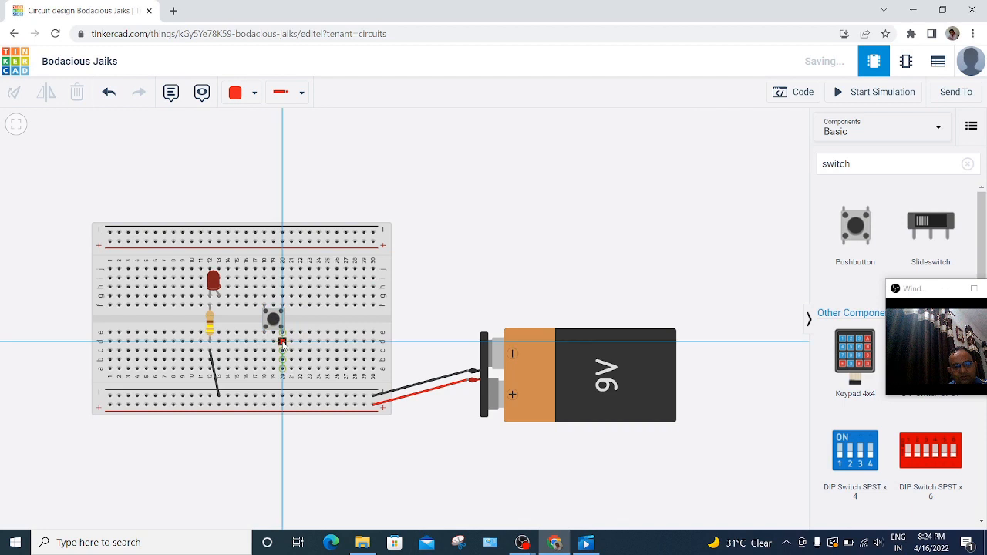
pyautogui.click(328, 406)
pyautogui.click(328, 406)
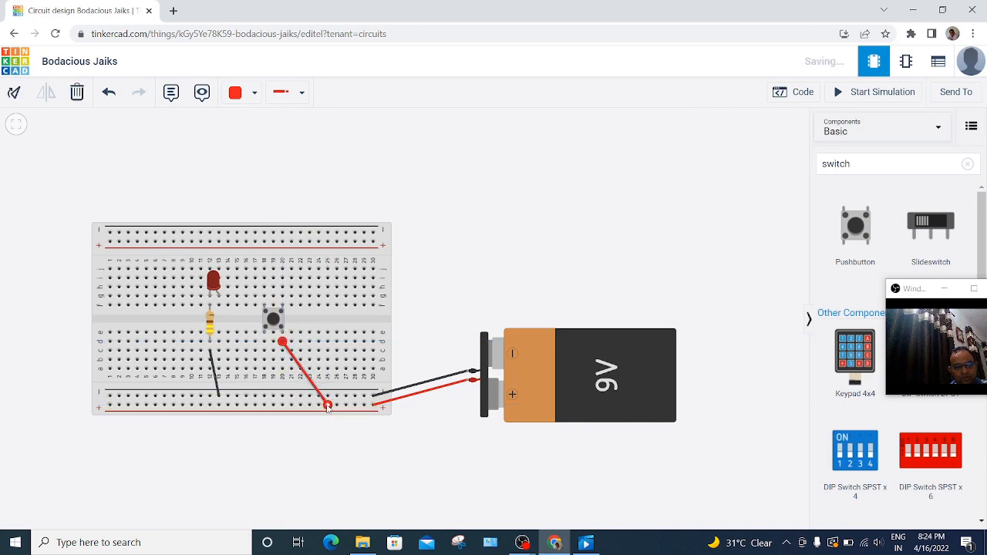
pyautogui.click(263, 343)
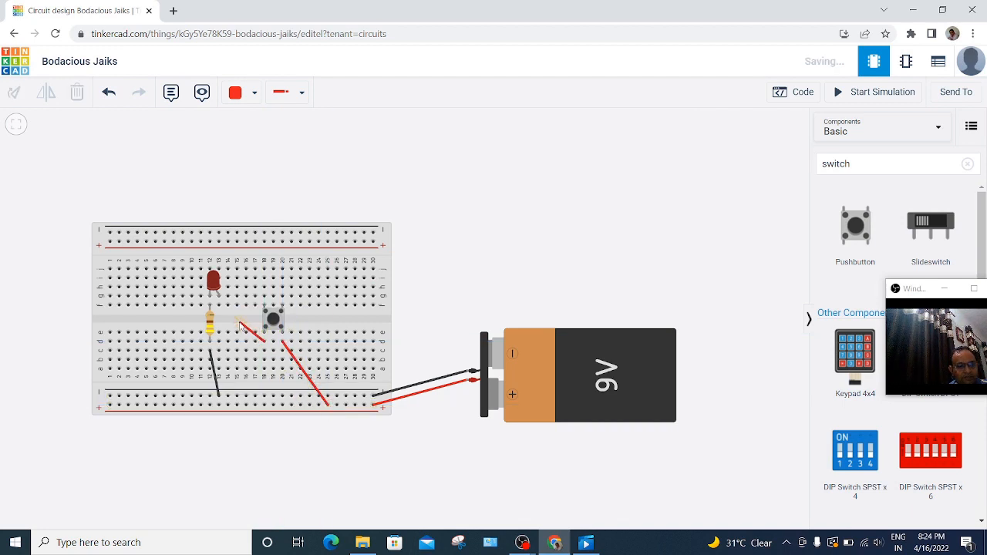
pyautogui.click(221, 307)
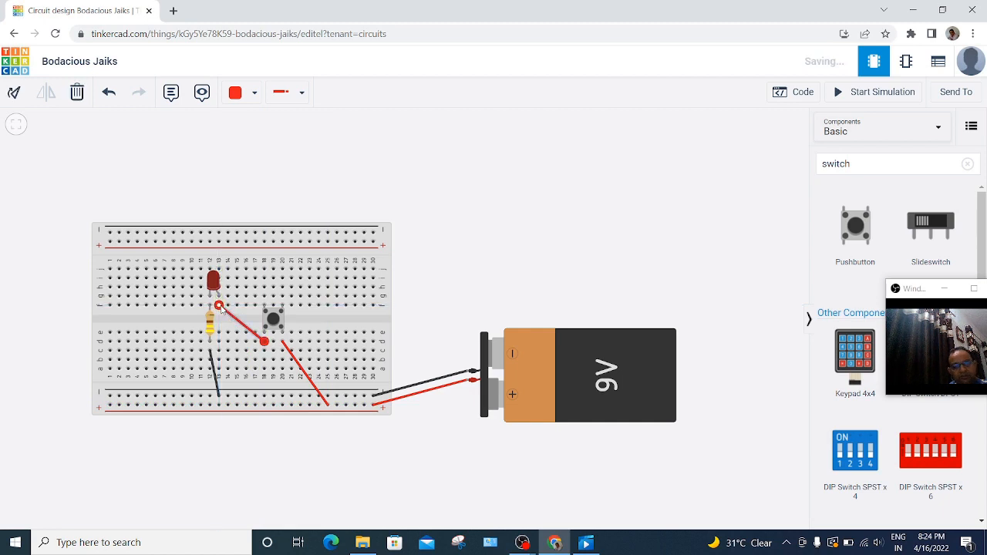
pyautogui.click(529, 221)
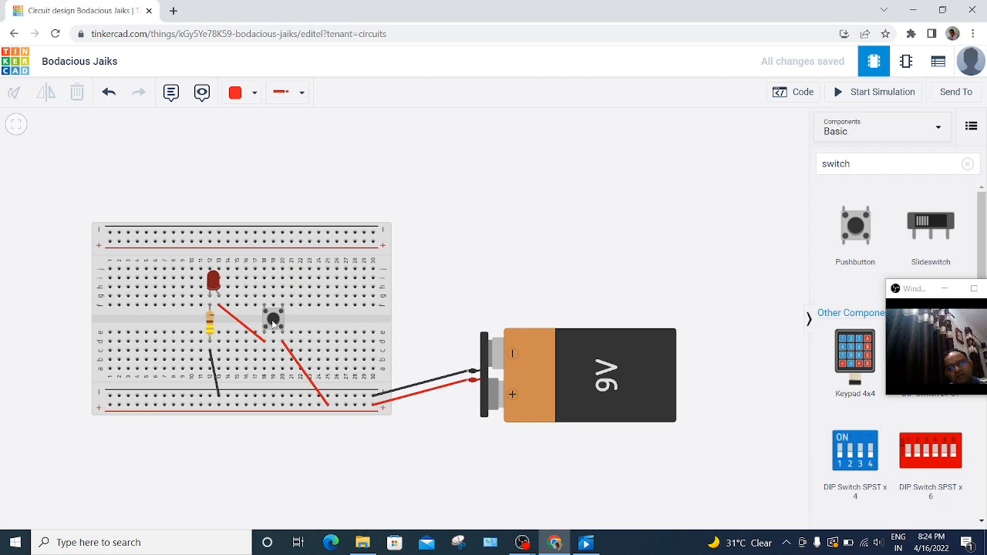
# Step: Simulate the circuit, operate the pushbutton several times to check the LED, and stop the simulation
pyautogui.click(875, 92)
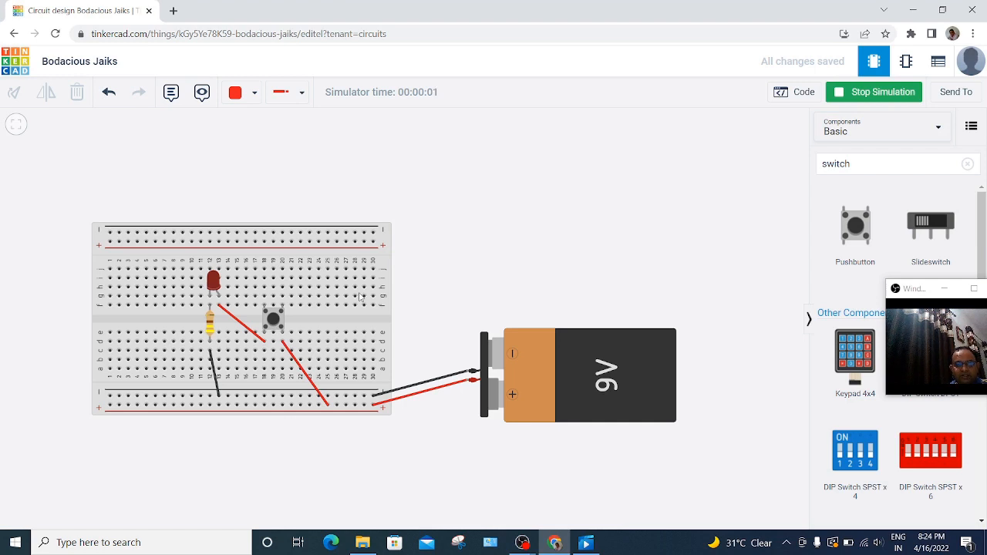
pyautogui.click(274, 321)
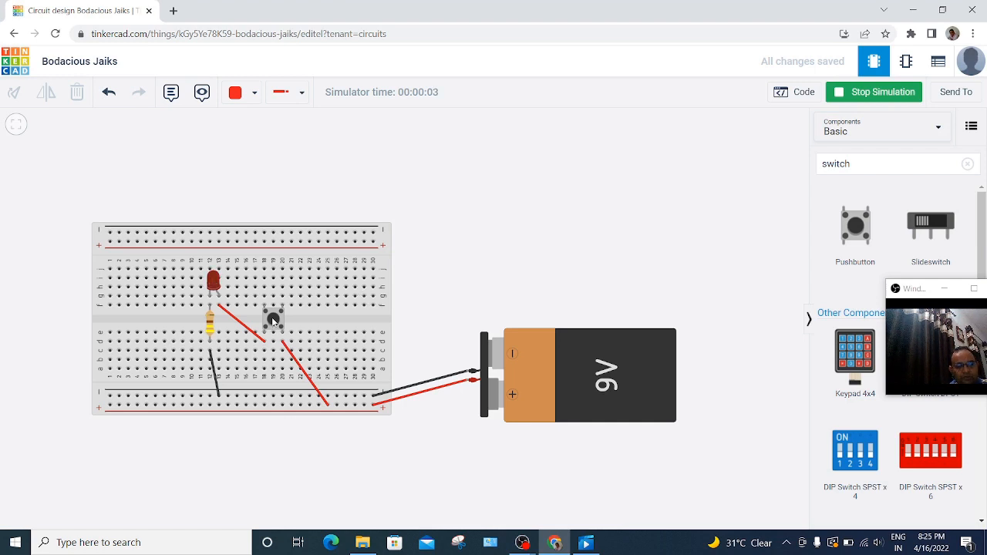
pyautogui.click(274, 320)
pyautogui.click(272, 321)
pyautogui.click(272, 321)
pyautogui.click(273, 321)
pyautogui.click(273, 322)
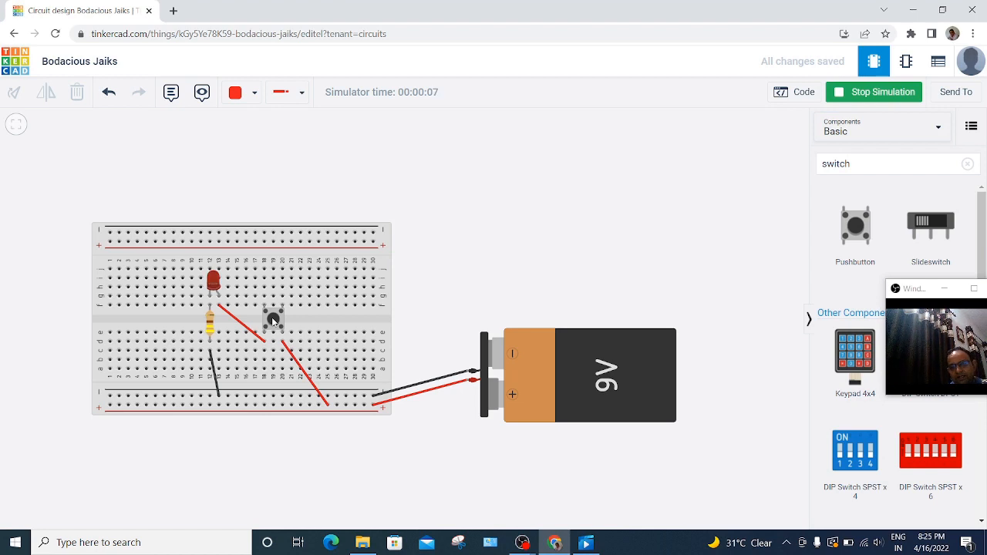
pyautogui.click(273, 322)
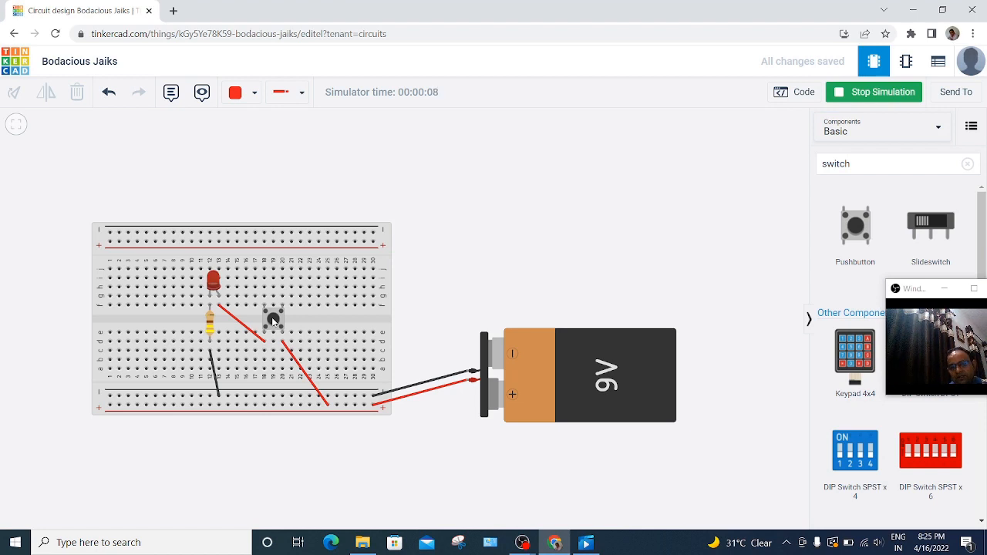
pyautogui.click(848, 91)
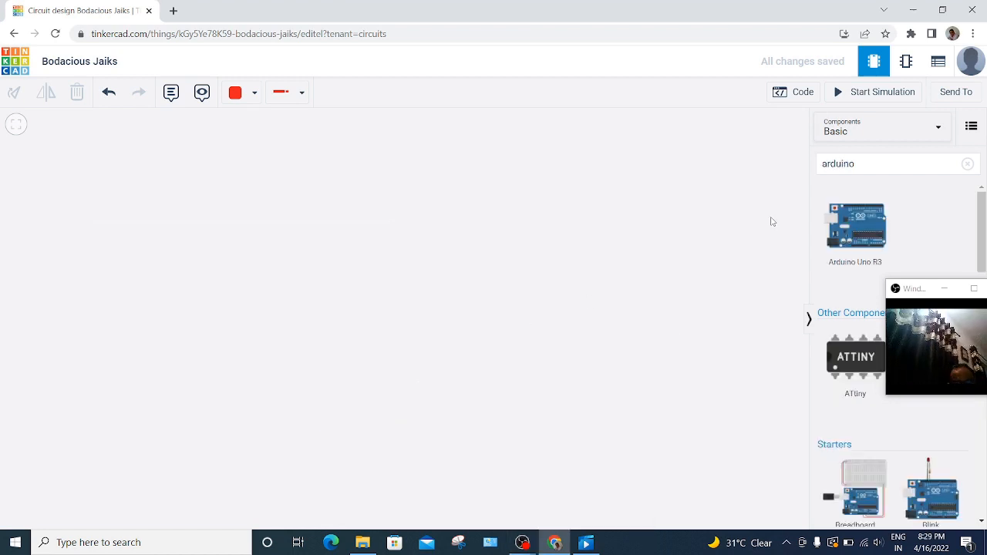
# Step: Place an Arduino Uno R3 board in the middle of the empty workspace and inspect it up close
pyautogui.moveTo(861, 245); pyautogui.dragTo(388, 319)
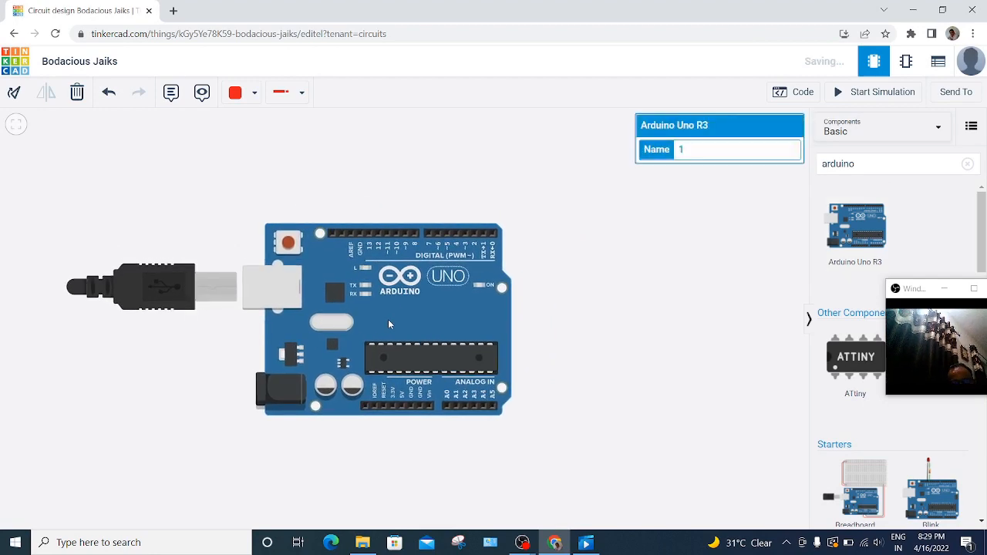
pyautogui.scroll(5, 388, 319)
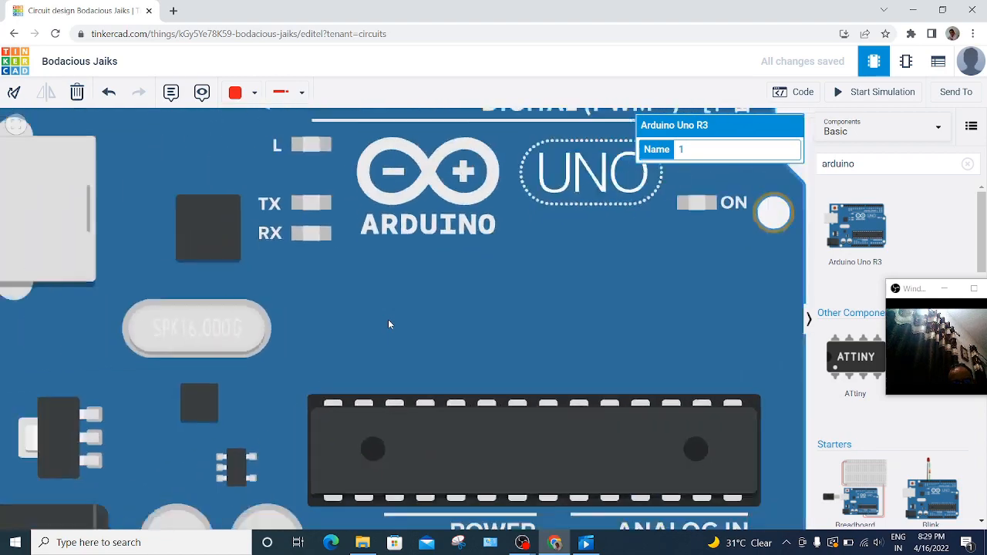
pyautogui.scroll(-5, 388, 319)
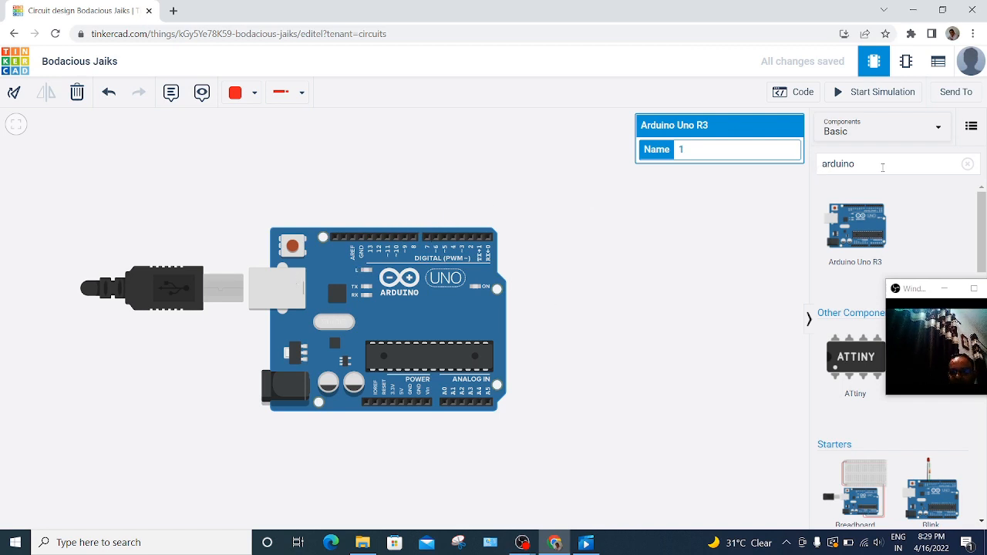
# Step: Find an LED in the component library, place it above the Arduino's digital pins, and wire its anode to D13 in red
pyautogui.click(882, 167)
pyautogui.press('BackSpace')
pyautogui.press('BackSpace')
pyautogui.press('BackSpace')
pyautogui.press('BackSpace')
pyautogui.press('BackSpace')
pyautogui.press('BackSpace')
pyautogui.press('BackSpace')
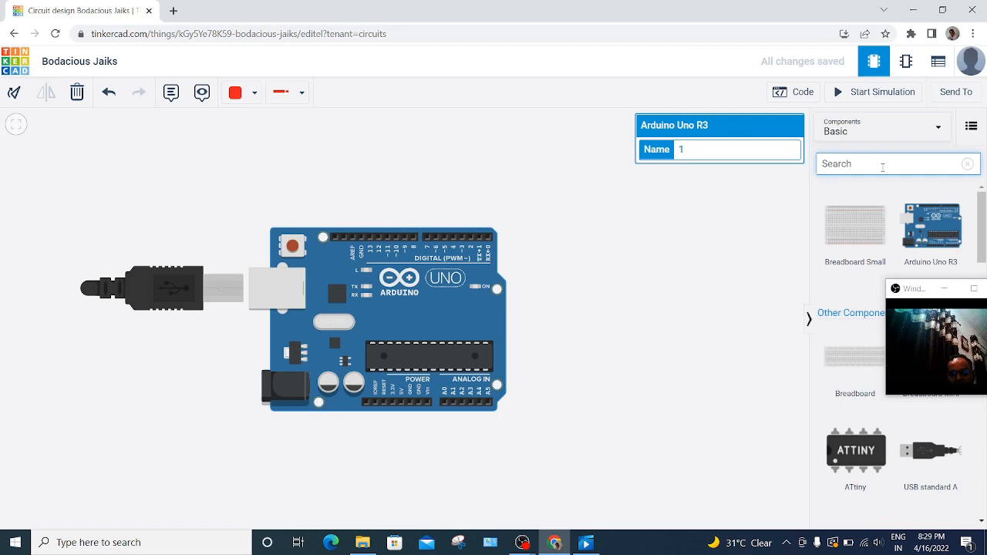
pyautogui.write('le')
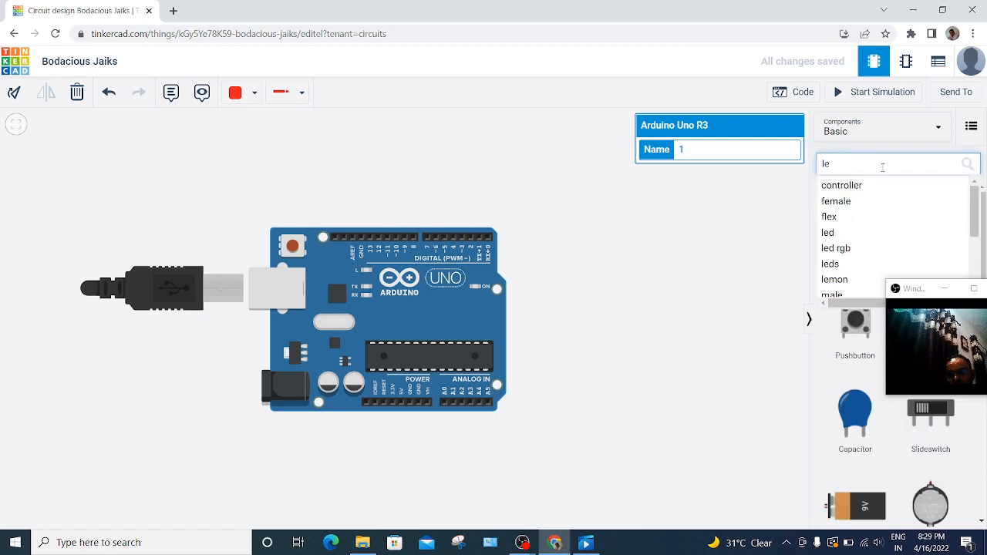
pyautogui.write('d')
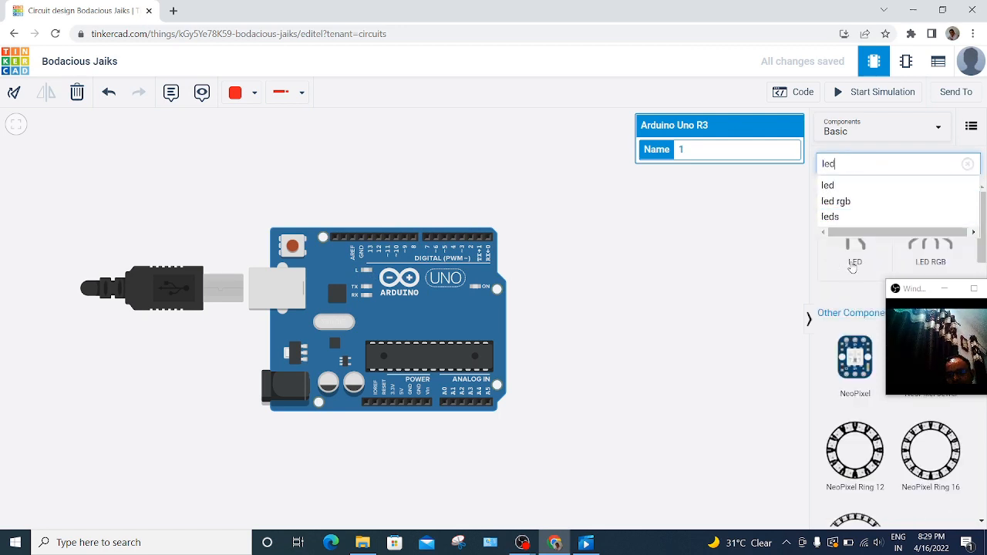
pyautogui.click(852, 267)
pyautogui.moveTo(852, 268); pyautogui.dragTo(365, 208)
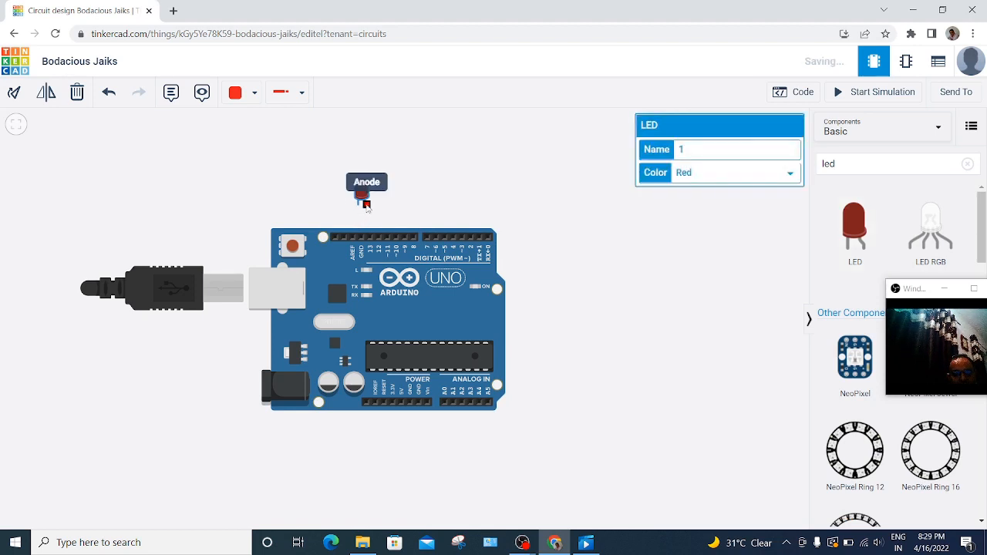
pyautogui.click(366, 207)
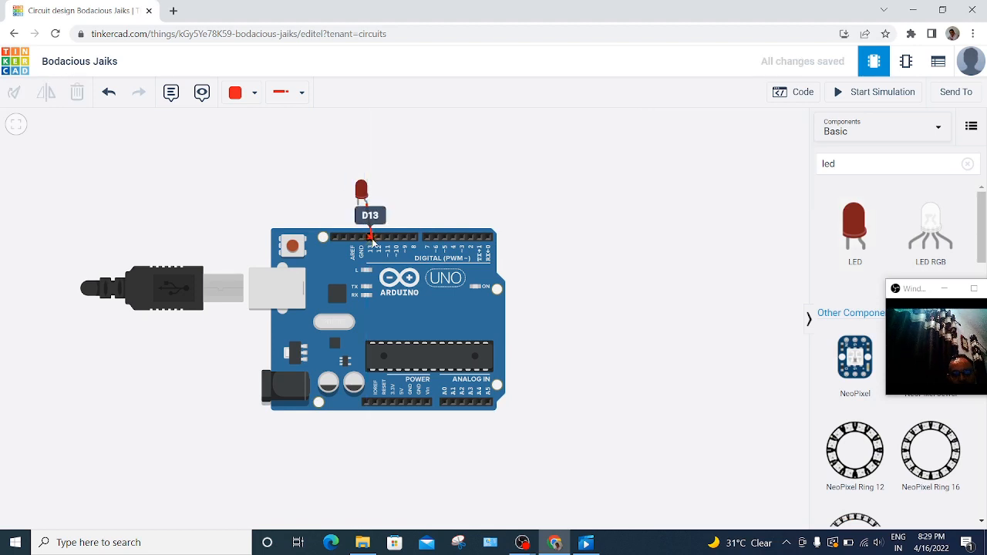
pyautogui.click(372, 240)
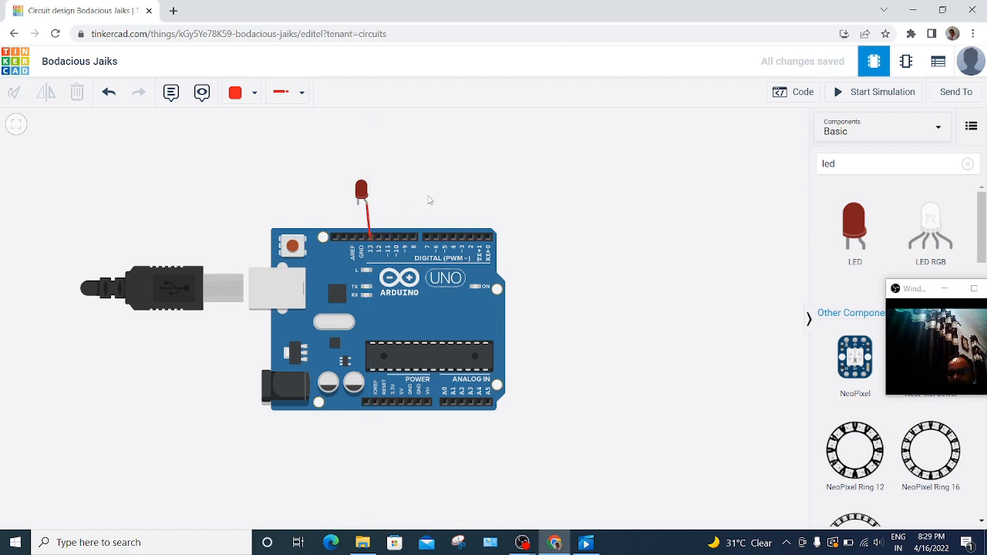
# Step: Find a resistor in the component library, place it on the Arduino's GND pin, and align the LED's cathode with its upper end
pyautogui.click(842, 165)
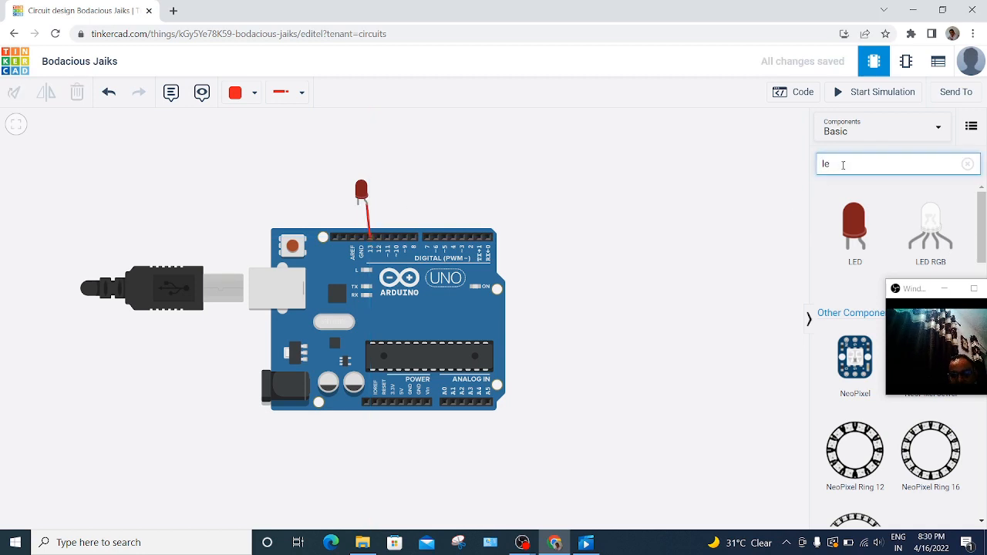
pyautogui.press('BackSpace')
pyautogui.press('BackSpace')
pyautogui.write('res')
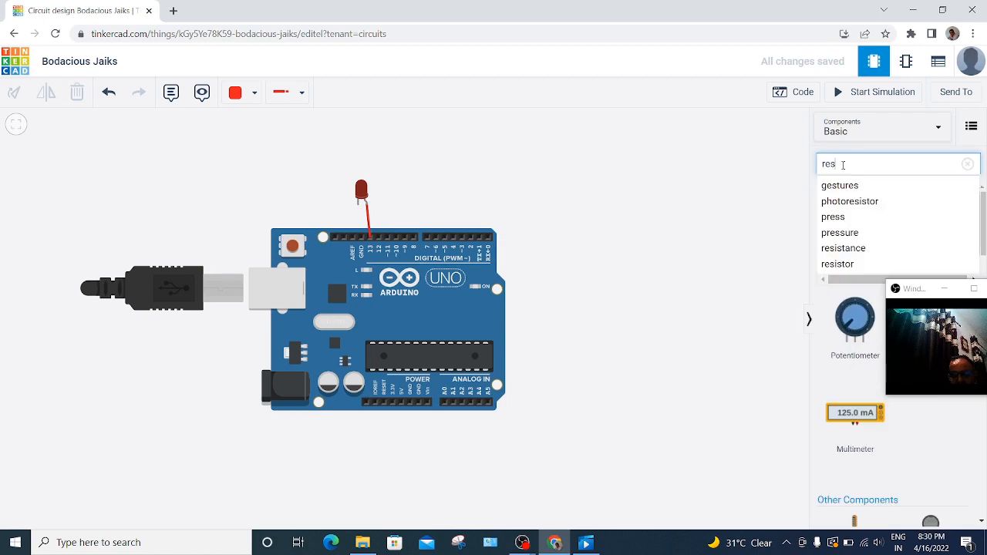
pyautogui.write('i')
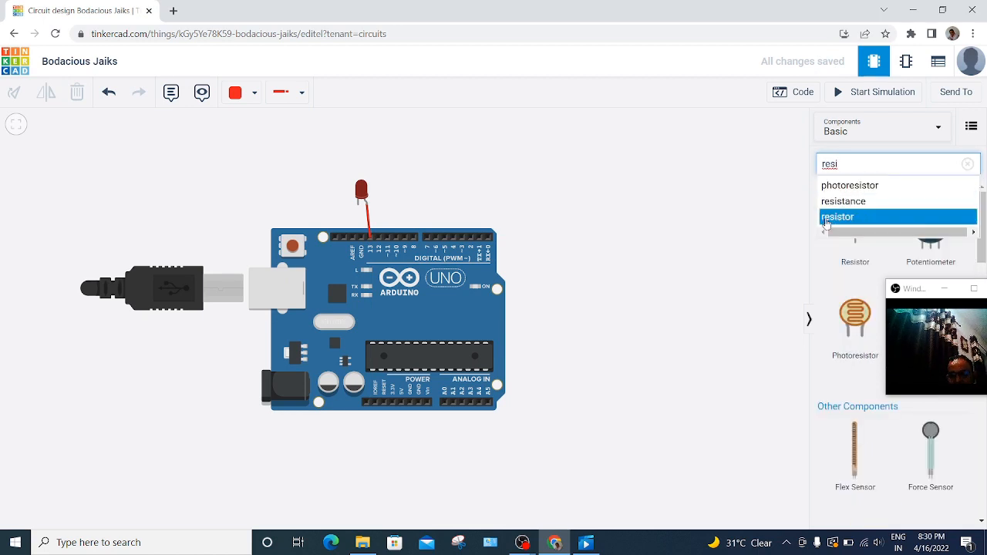
pyautogui.moveTo(851, 255); pyautogui.dragTo(362, 220)
pyautogui.click(363, 190)
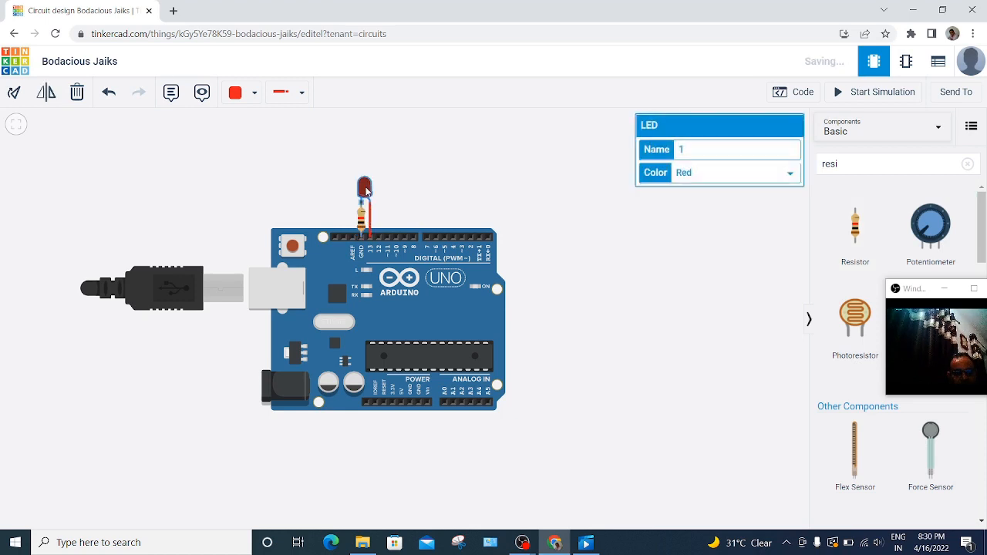
pyautogui.click(502, 221)
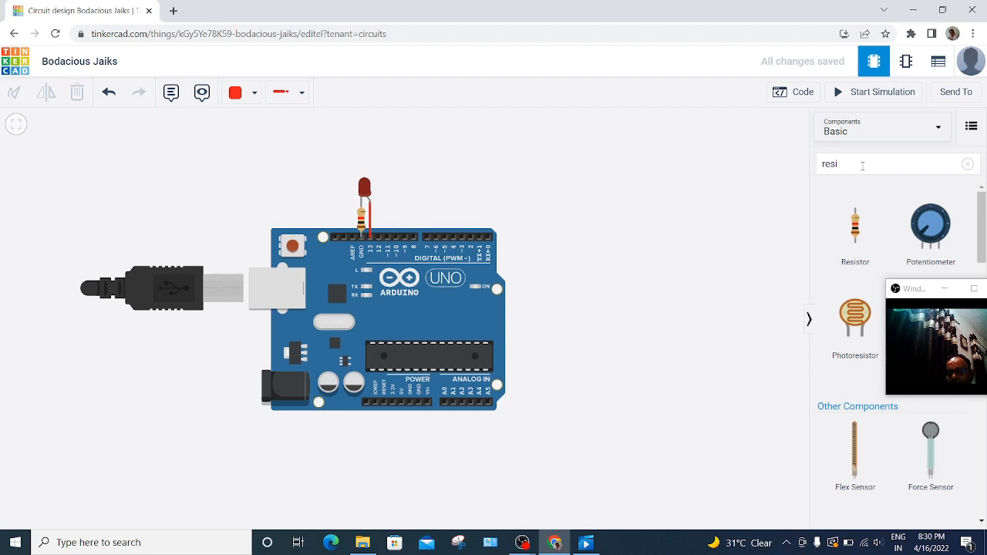
# Step: Open the Arduino's block code editor and move the floating video window and the built-in LED blocks clear of each other
pyautogui.click(862, 165)
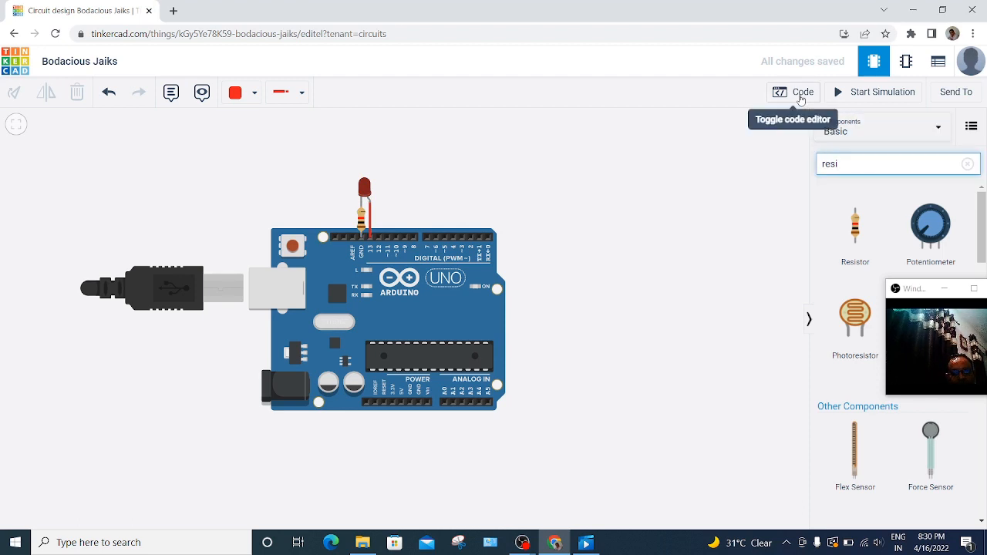
pyautogui.click(801, 94)
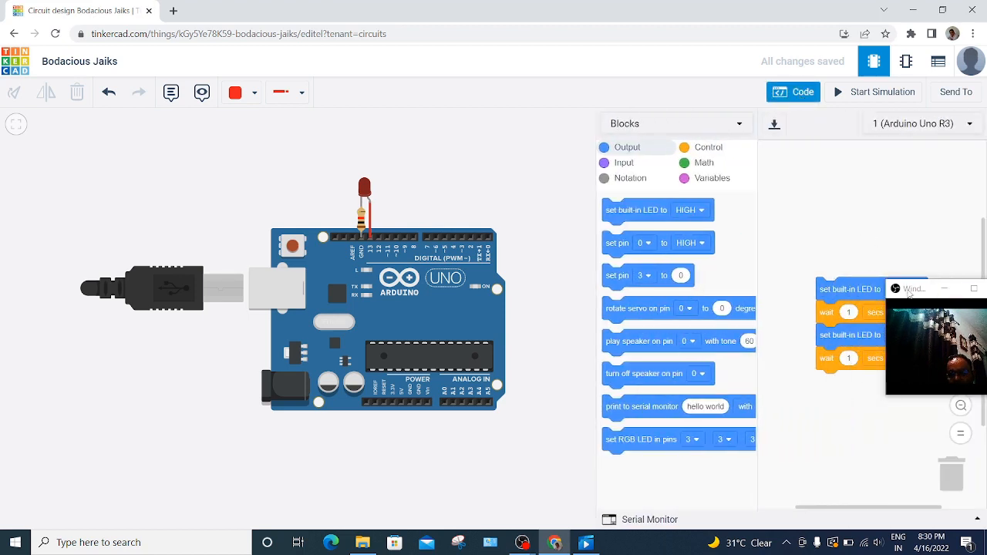
pyautogui.moveTo(910, 291); pyautogui.dragTo(897, 421)
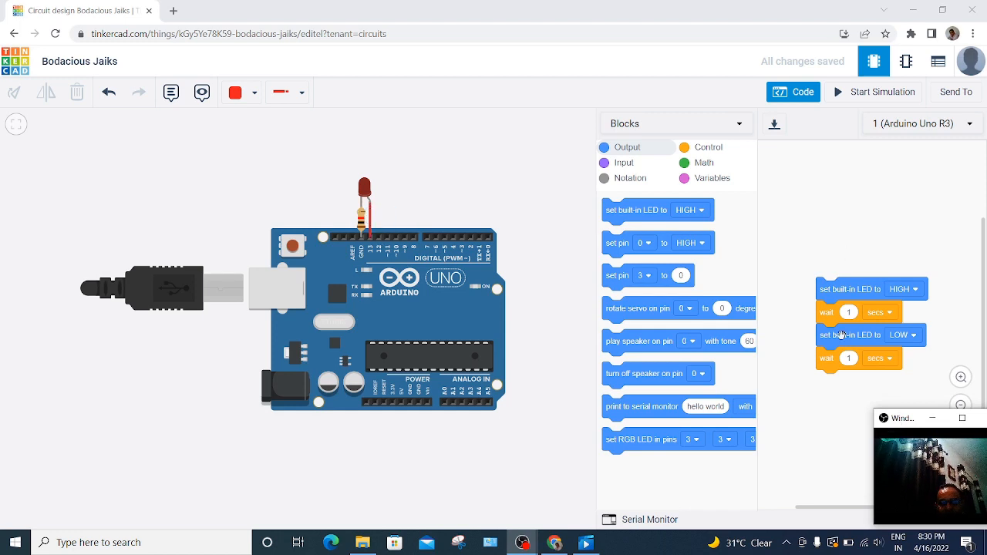
pyautogui.moveTo(841, 303); pyautogui.dragTo(865, 287)
pyautogui.moveTo(910, 418); pyautogui.dragTo(717, 452)
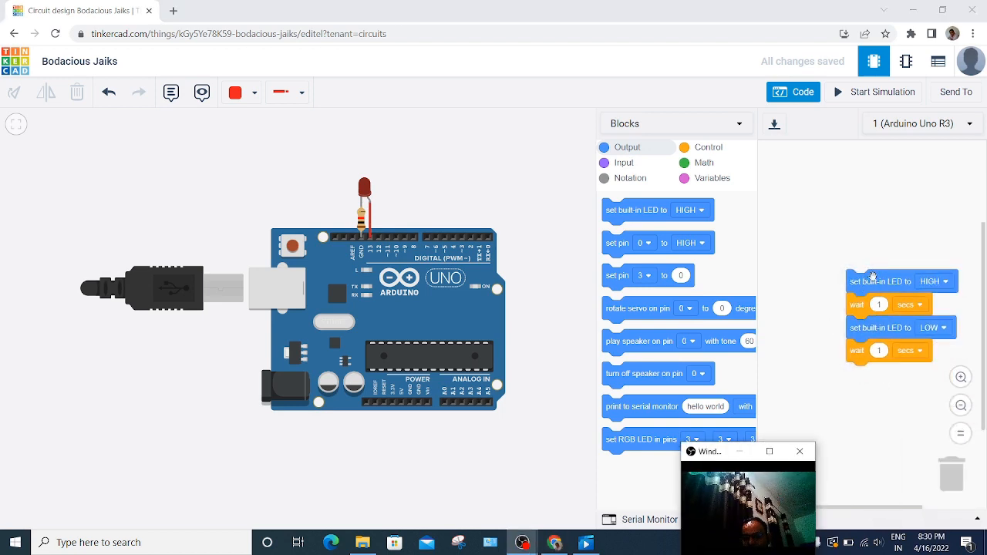
# Step: Delete the default built-in LED blink block stack from the code area
pyautogui.click(901, 389)
pyautogui.moveTo(871, 287); pyautogui.dragTo(969, 475)
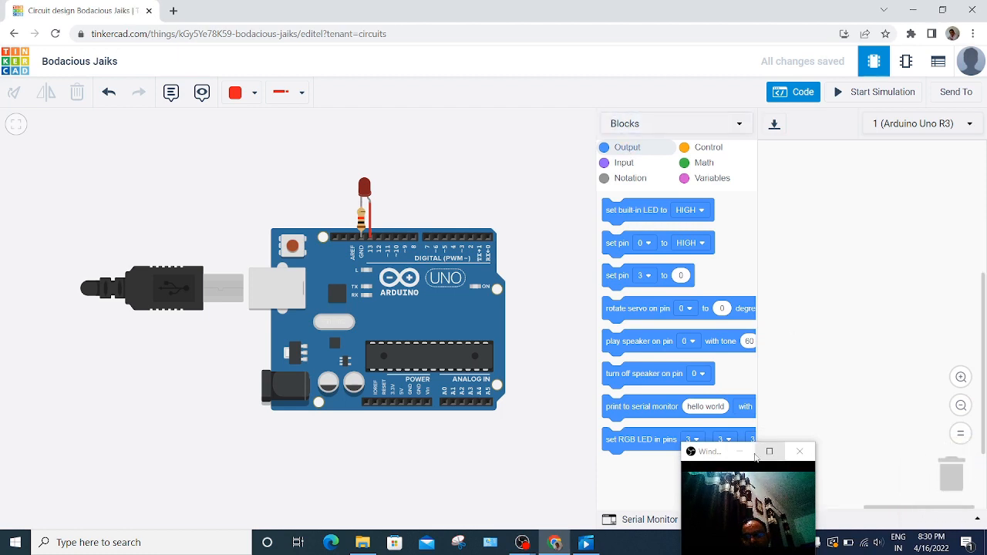
pyautogui.click(751, 457)
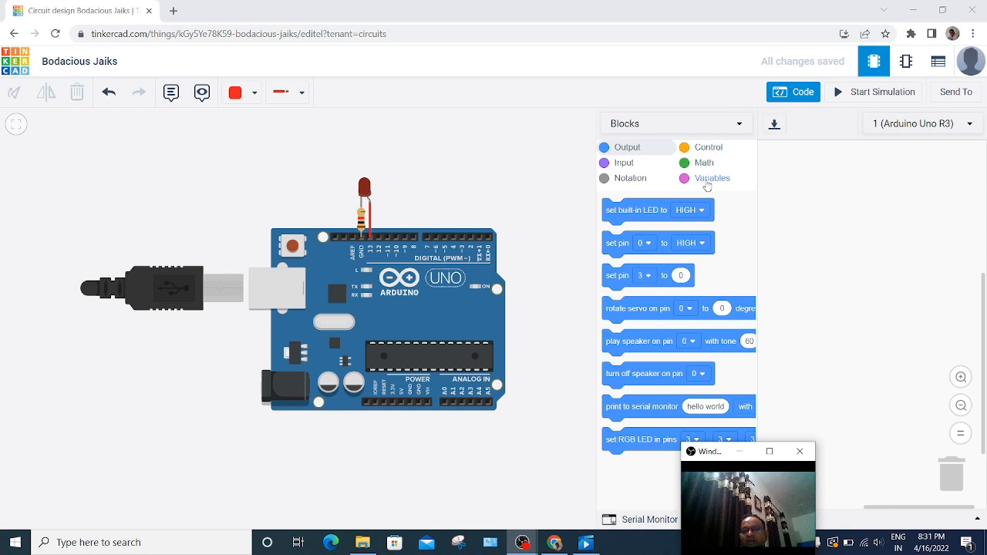
# Step: Start a new block stack that sets the built-in LED to HIGH, followed by a wait of 1 secs
pyautogui.click(705, 180)
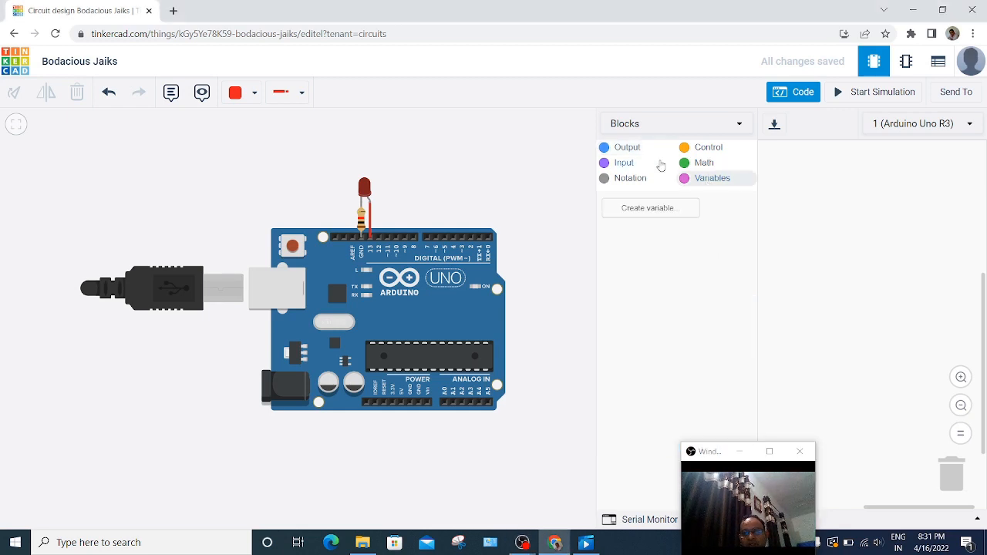
pyautogui.click(640, 152)
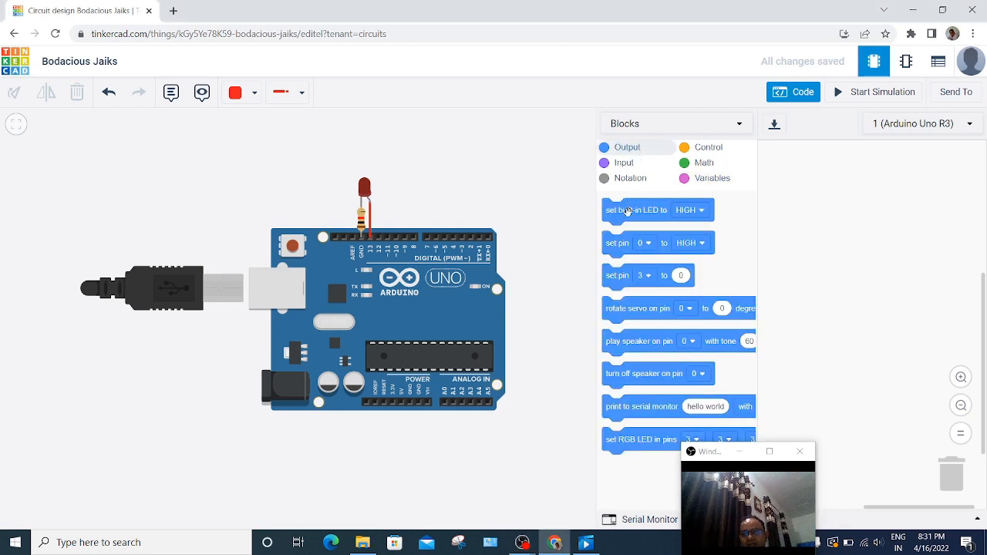
pyautogui.moveTo(628, 211); pyautogui.dragTo(820, 214)
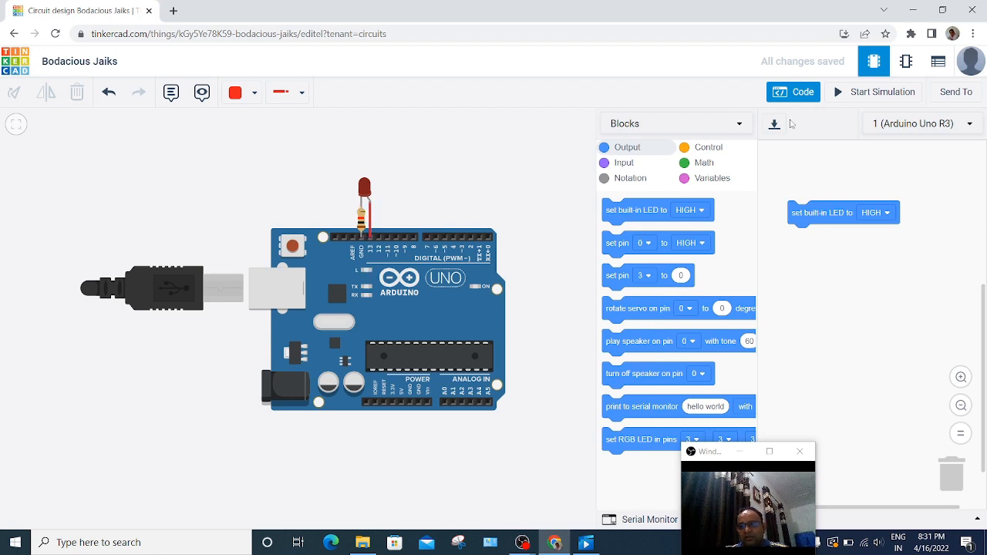
pyautogui.click(696, 151)
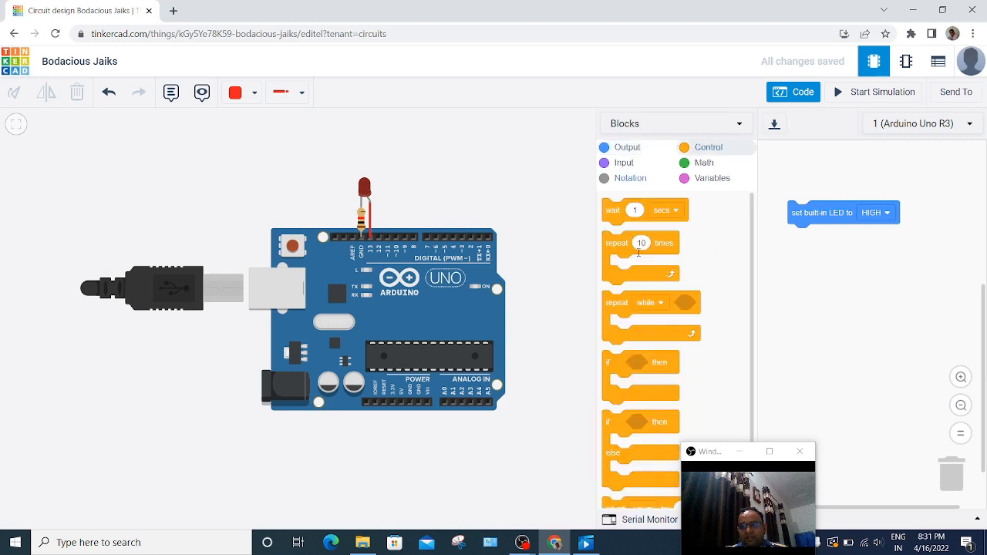
pyautogui.moveTo(614, 217); pyautogui.dragTo(794, 243)
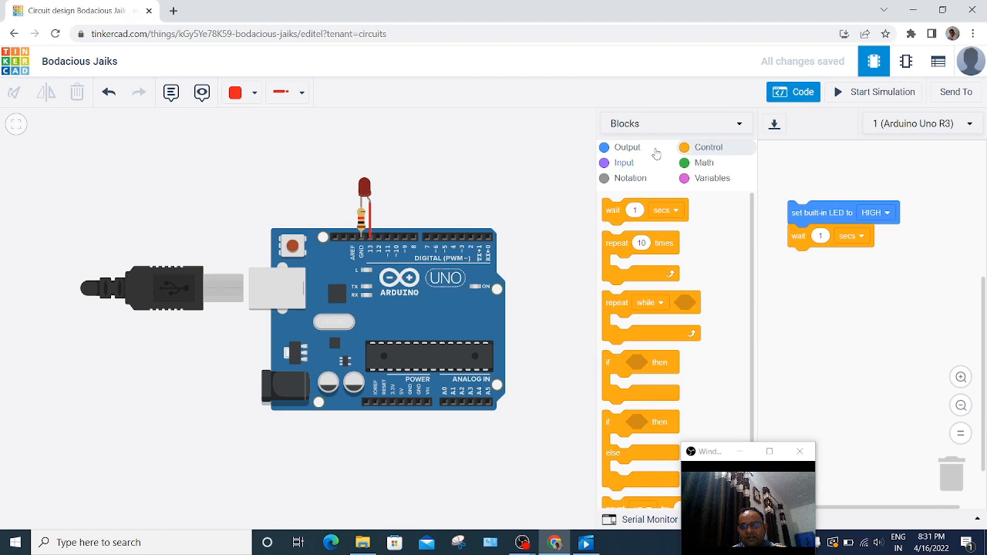
# Step: Extend the stack with a block setting the built-in LED to LOW and another wait of 1 secs beneath it
pyautogui.click(638, 149)
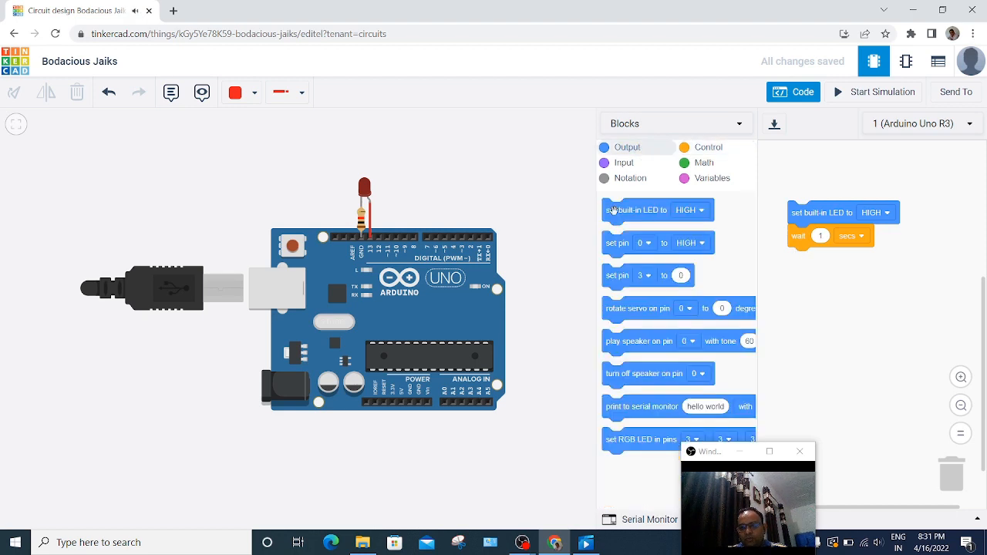
pyautogui.moveTo(615, 212); pyautogui.dragTo(799, 262)
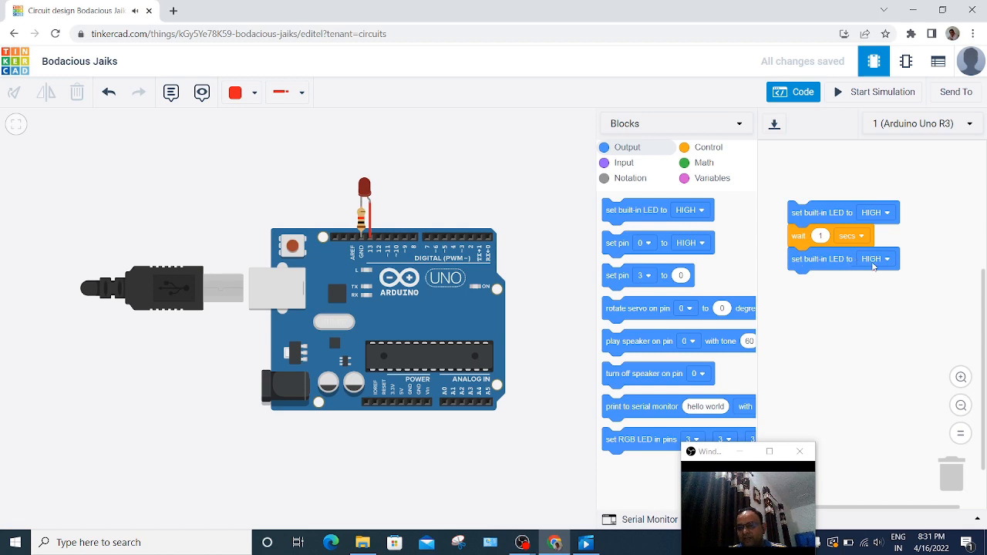
pyautogui.click(874, 266)
pyautogui.click(869, 310)
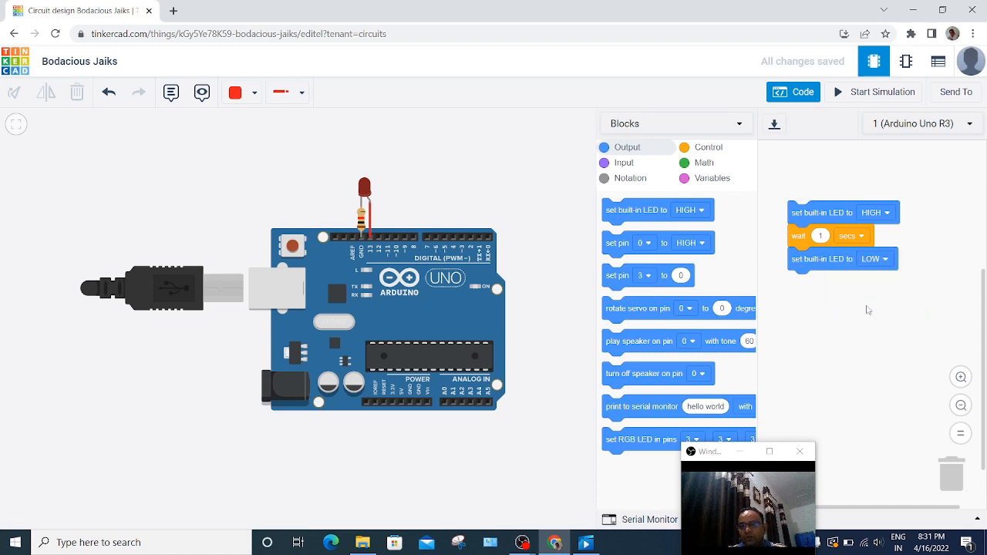
pyautogui.click(704, 148)
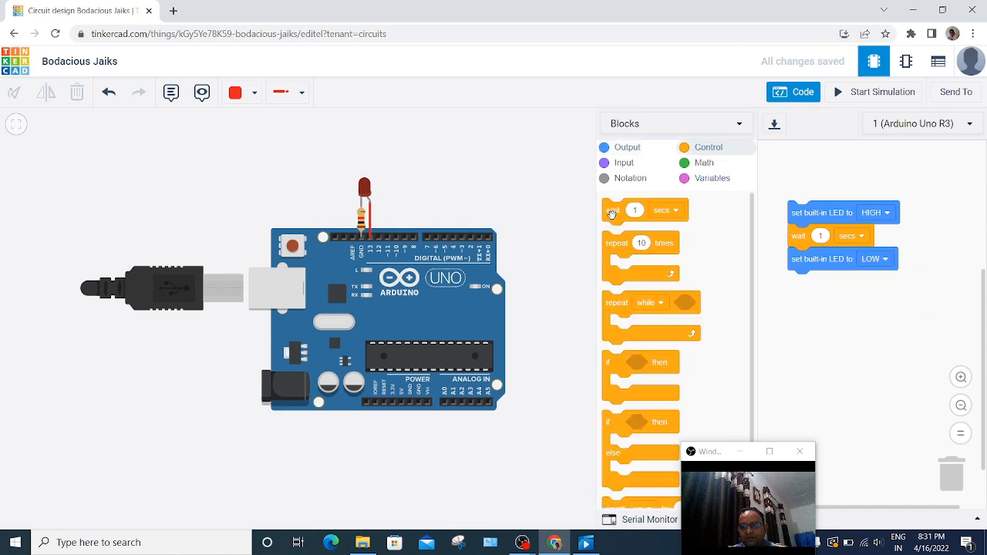
pyautogui.moveTo(613, 213); pyautogui.dragTo(795, 292)
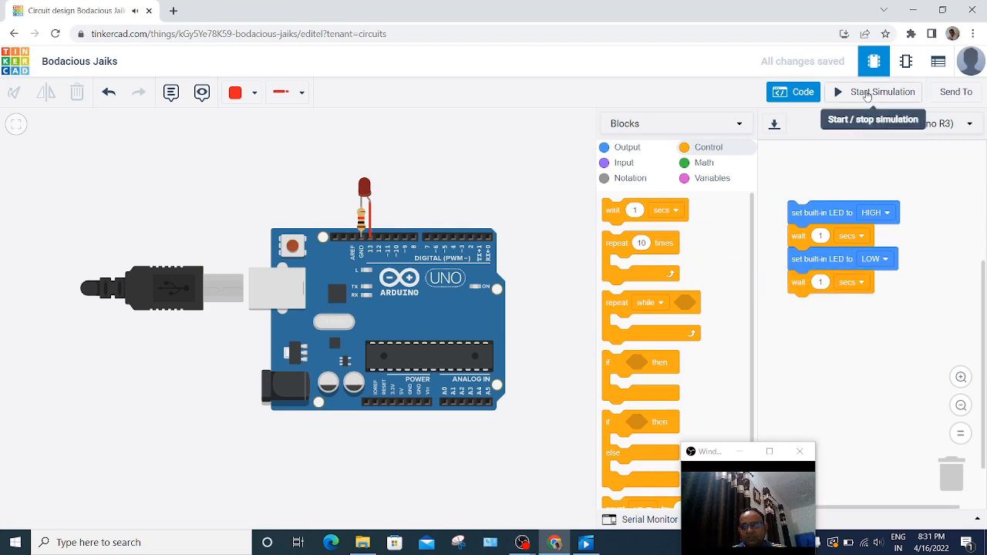
# Step: Run the simulation, examine the external LED on pin 13 up close, and stop the simulation
pyautogui.click(866, 93)
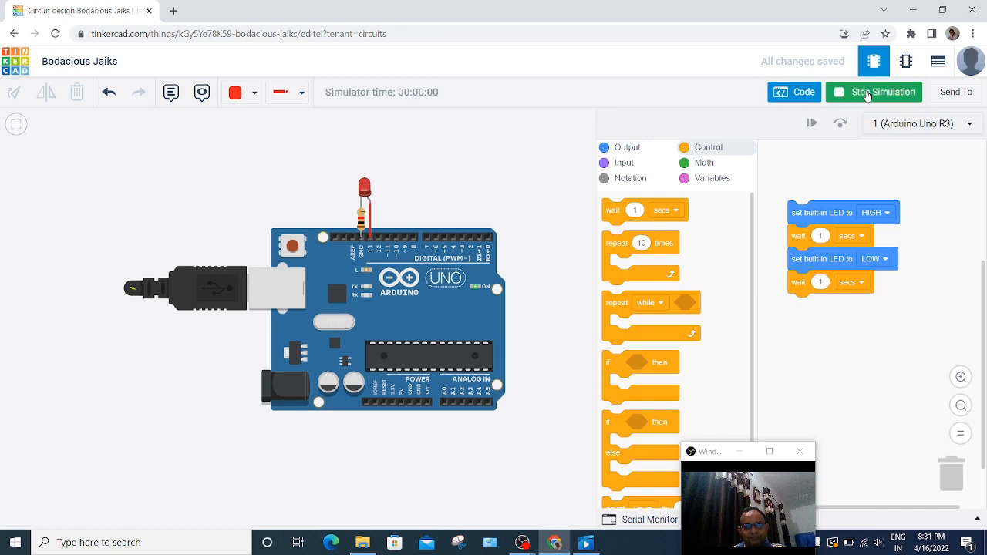
pyautogui.scroll(5, 463, 190)
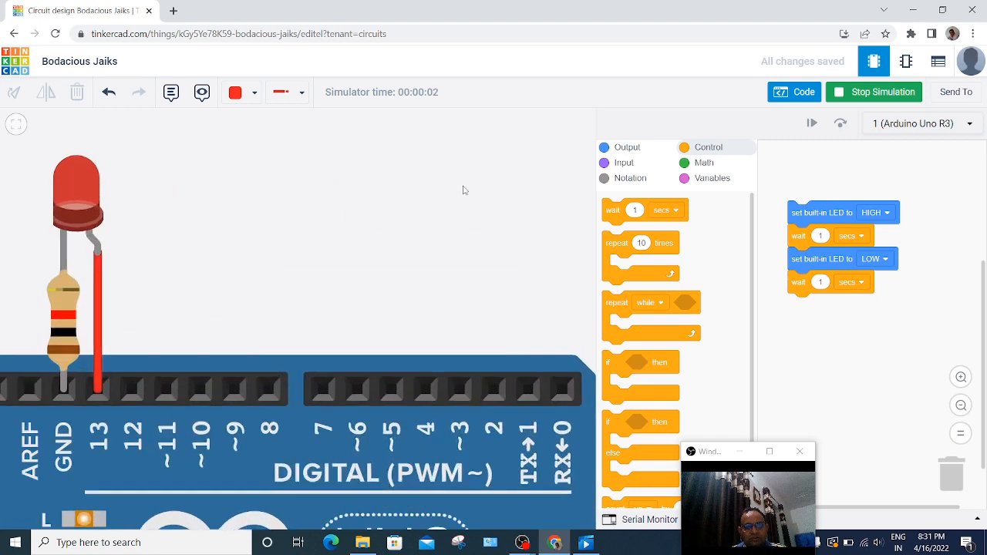
pyautogui.scroll(-2, 463, 190)
pyautogui.scroll(3, 462, 190)
pyautogui.moveTo(200, 237); pyautogui.dragTo(383, 237)
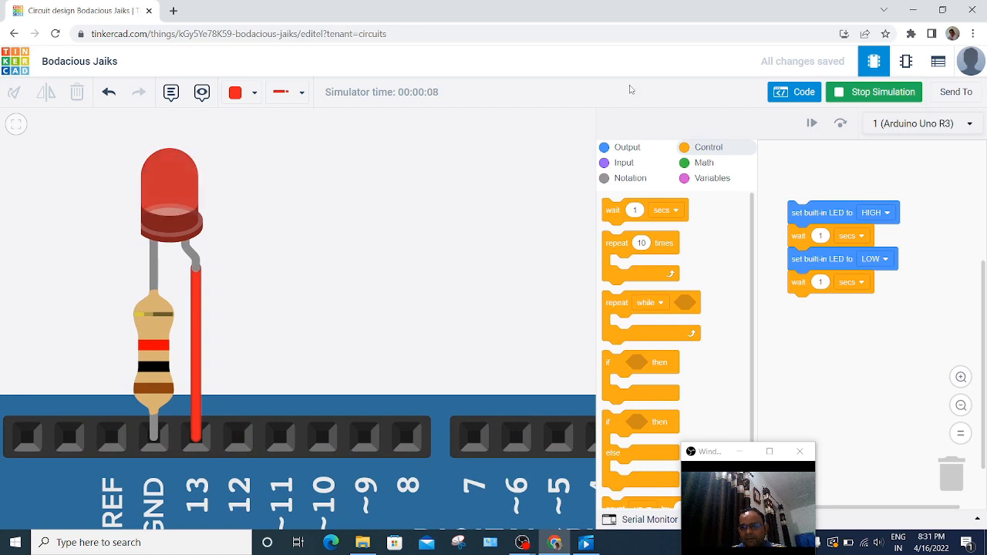
pyautogui.click(848, 92)
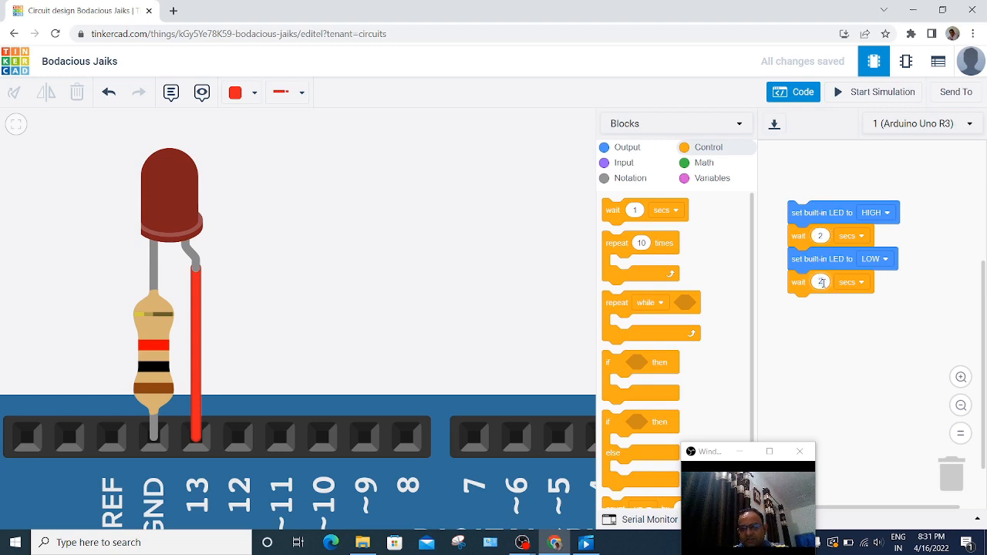
# Step: Set both wait blocks to 2 secs and run the simulation twice, checking the external LED and the board's built-in L light
pyautogui.click(864, 94)
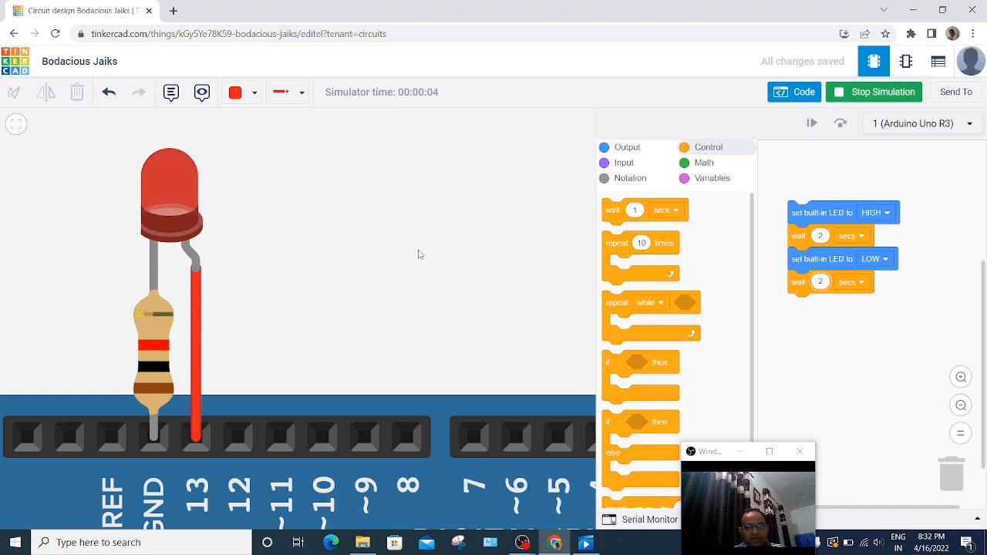
pyautogui.click(866, 93)
pyautogui.click(629, 150)
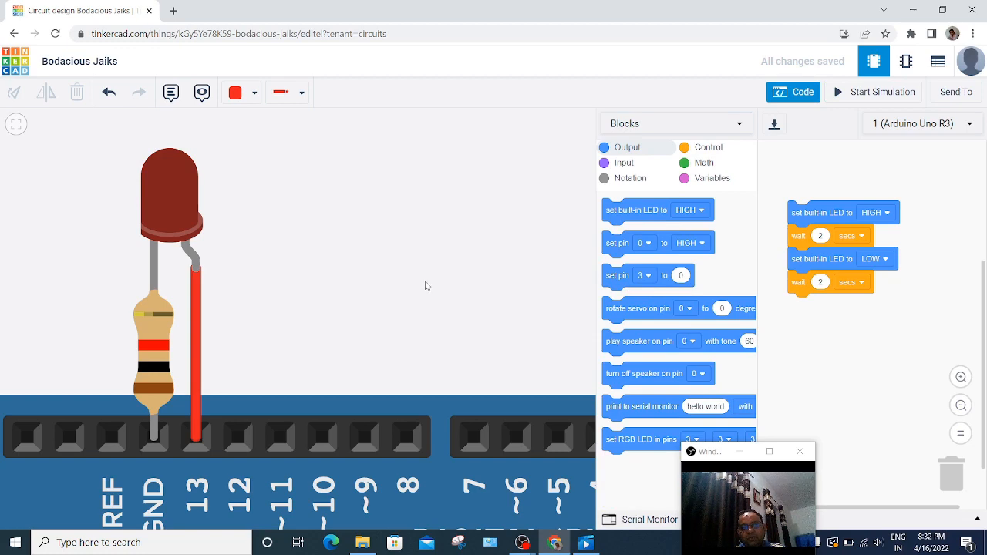
pyautogui.scroll(-2, 436, 280)
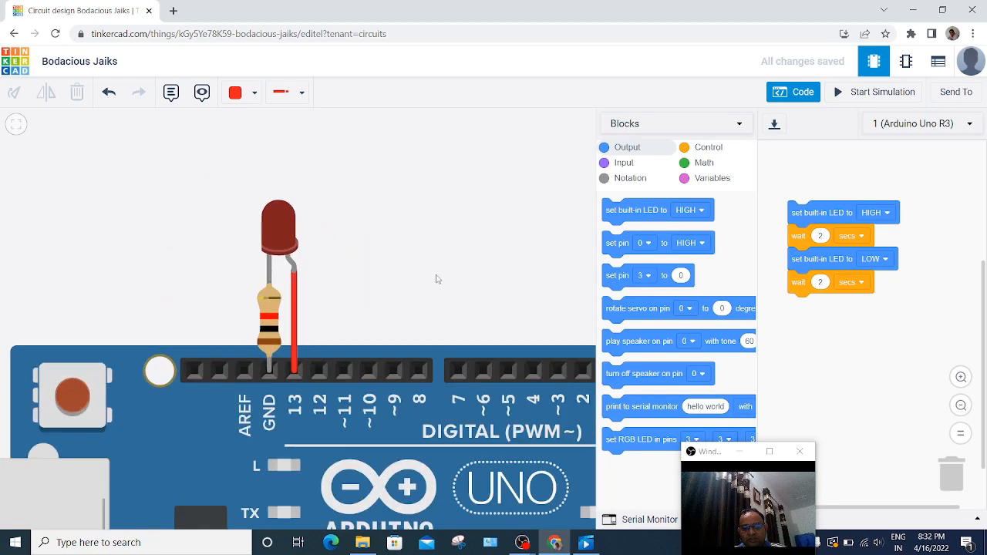
pyautogui.click(870, 94)
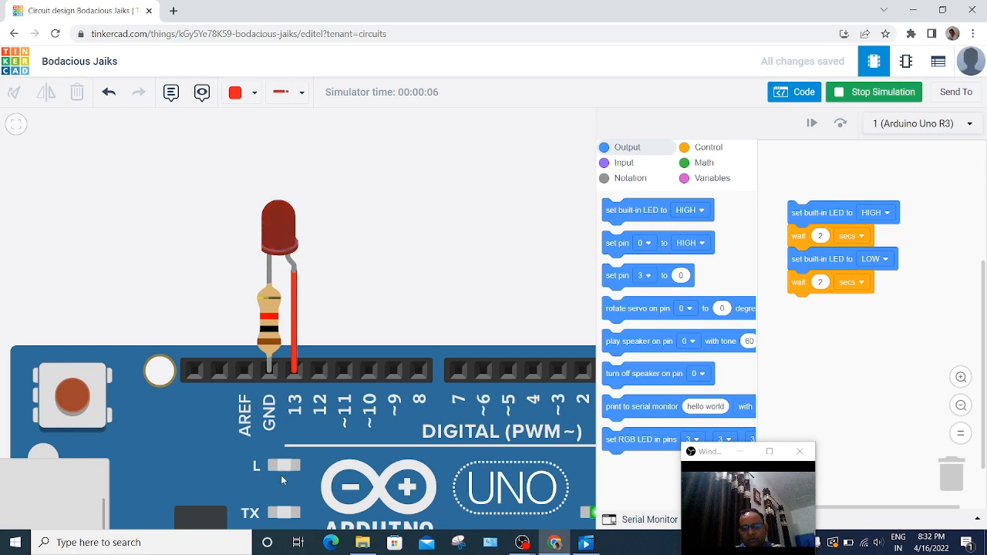
pyautogui.click(858, 91)
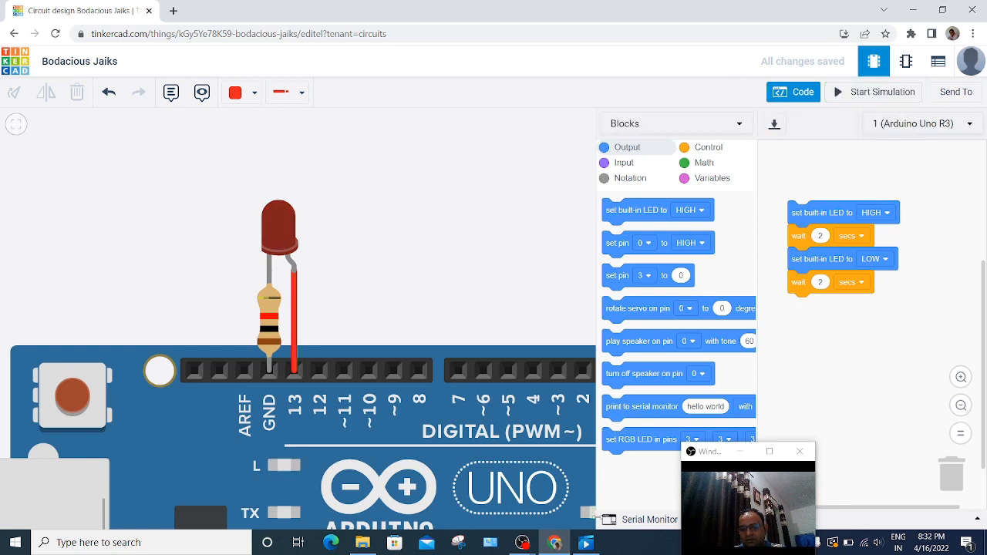